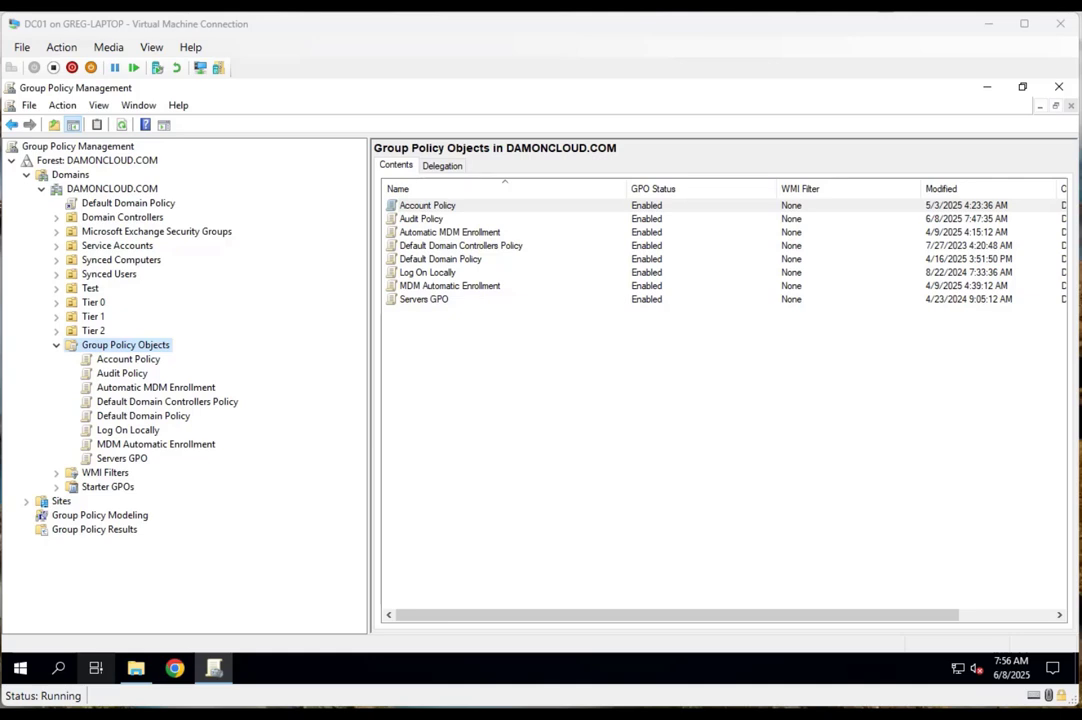
# Step: Back up the Account Policy GPO to C:\Temp\GPO Backups with the description "Account Policy"
pyautogui.click(128, 359)
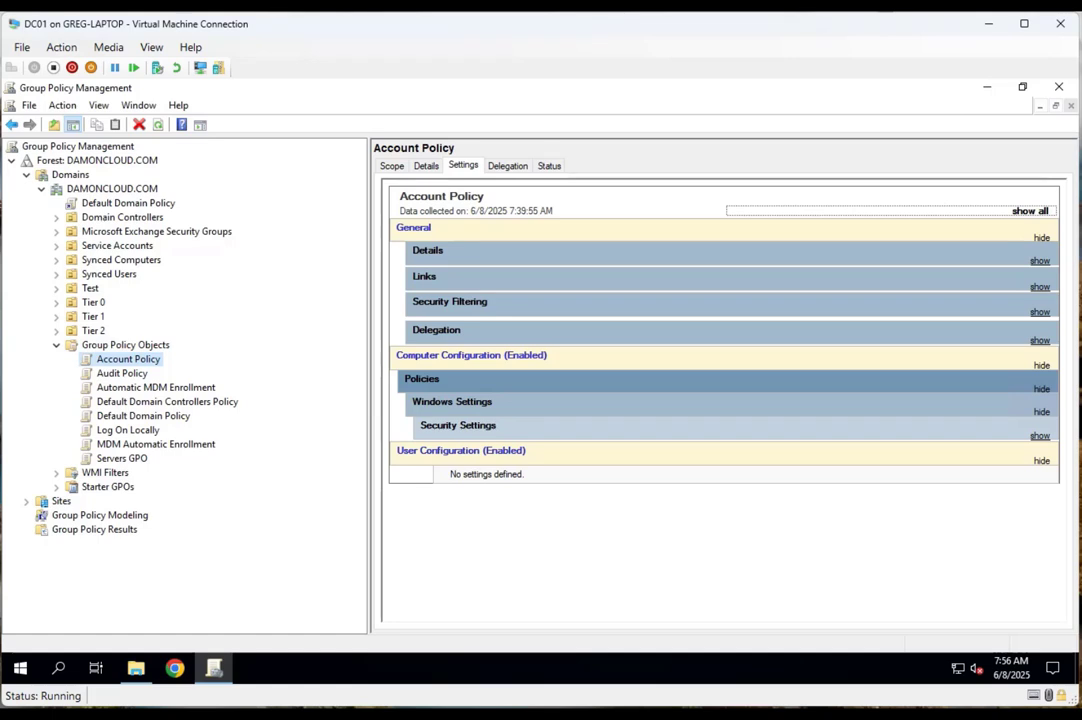
pyautogui.rightClick(145, 362)
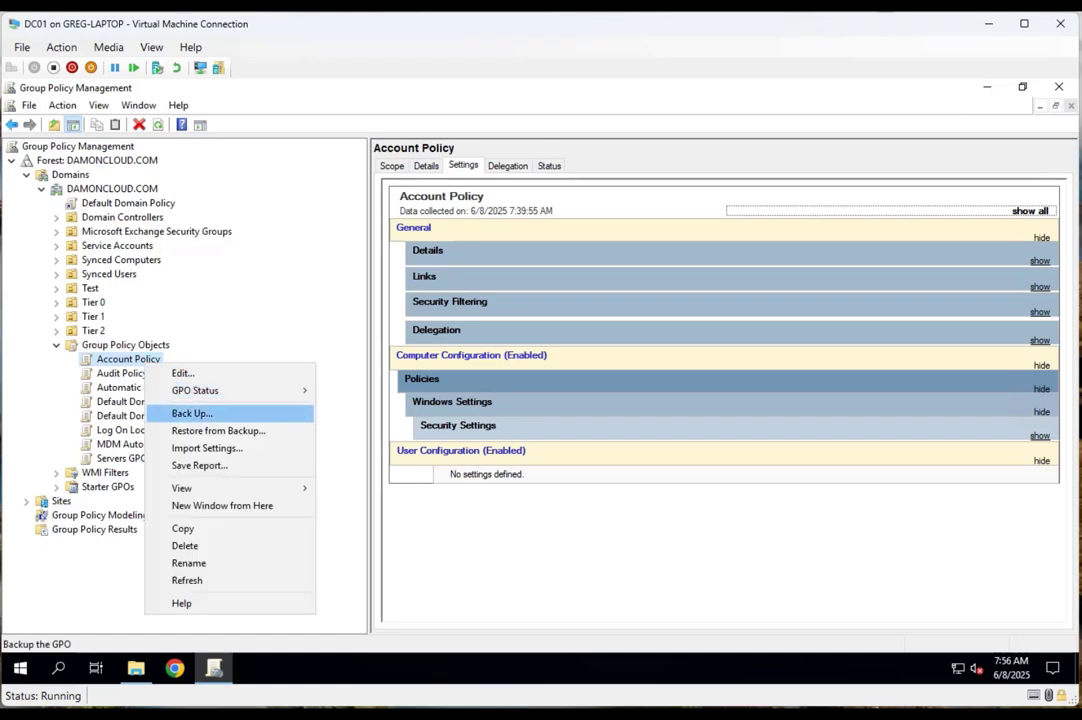
pyautogui.click(191, 413)
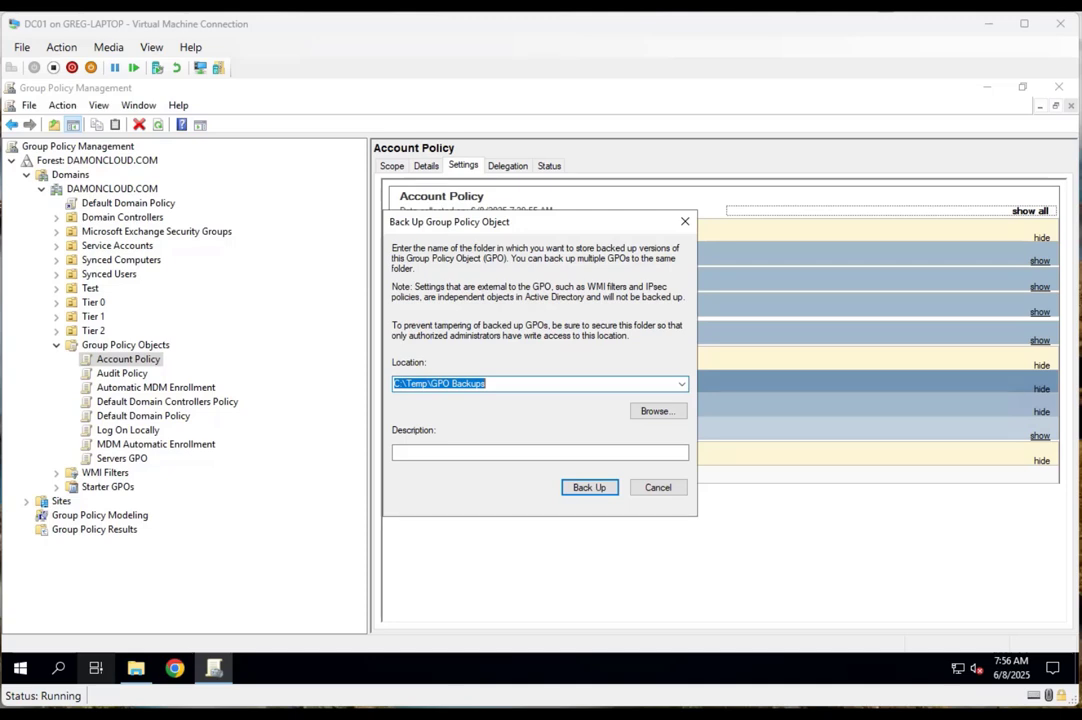
pyautogui.click(540, 453)
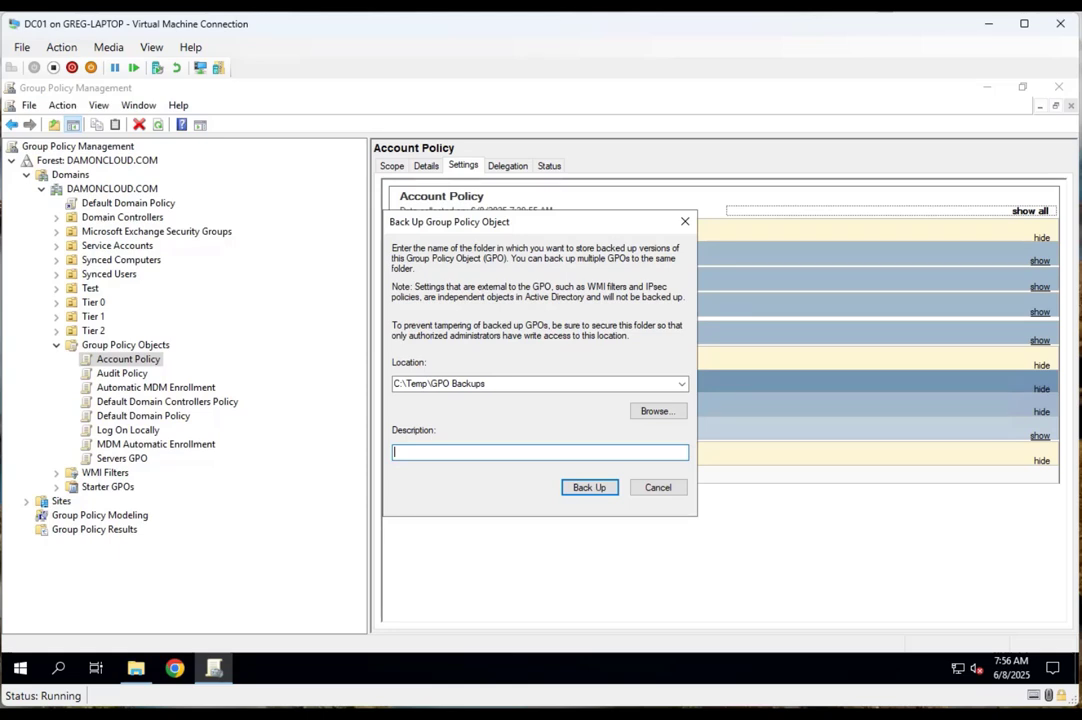
pyautogui.write('Account Policy')
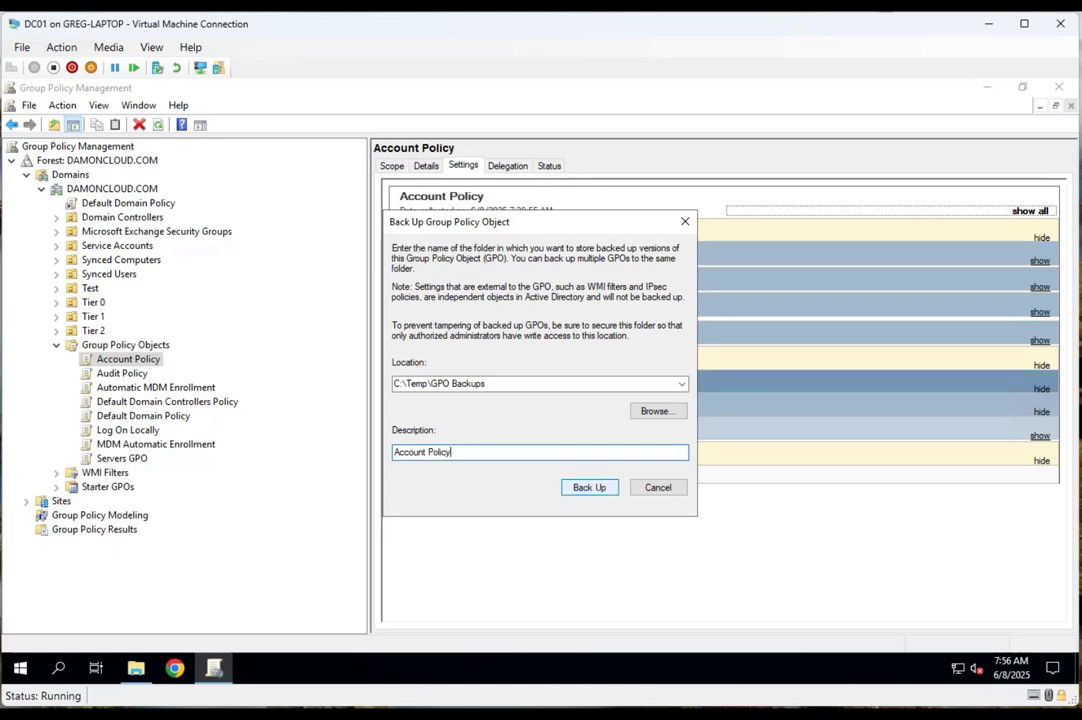
pyautogui.press('Return')
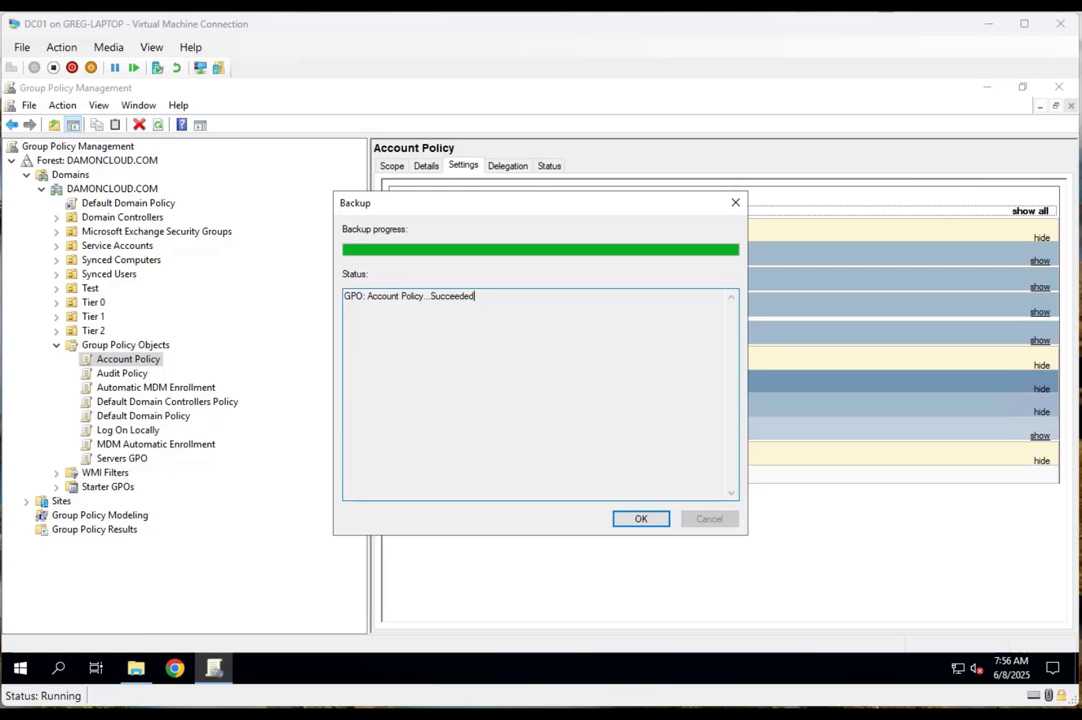
pyautogui.press('Return')
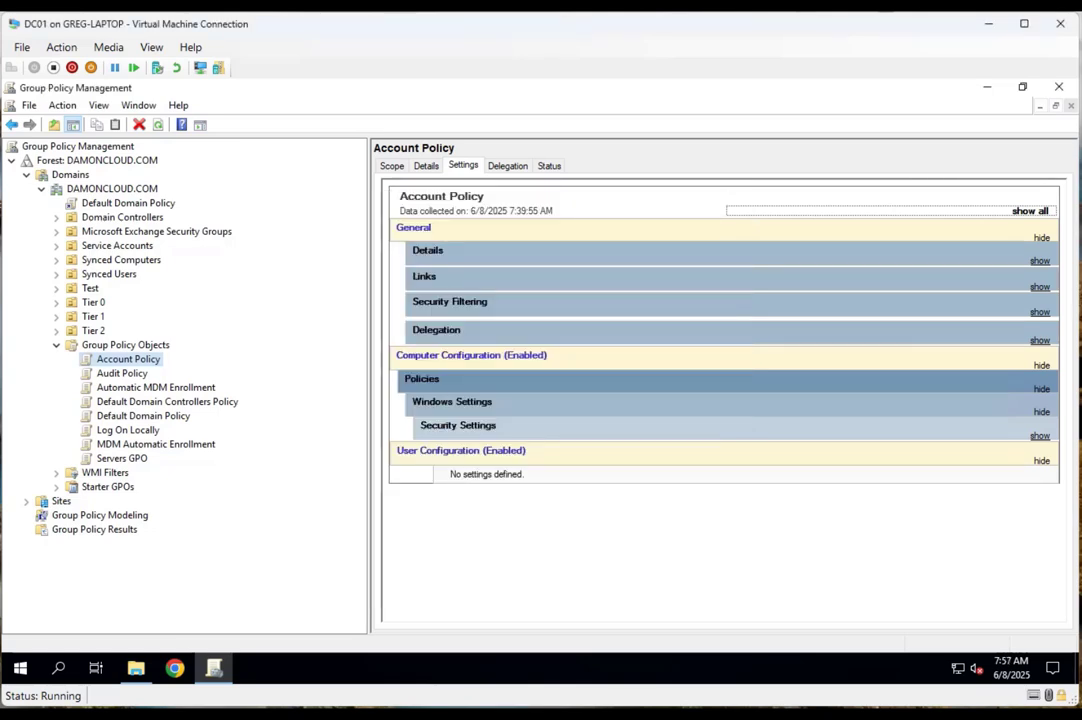
# Step: Back up the Default Domain Policy GPO to C:\Temp\GPO Backups with the description "Default Domain Policy"
pyautogui.click(143, 416)
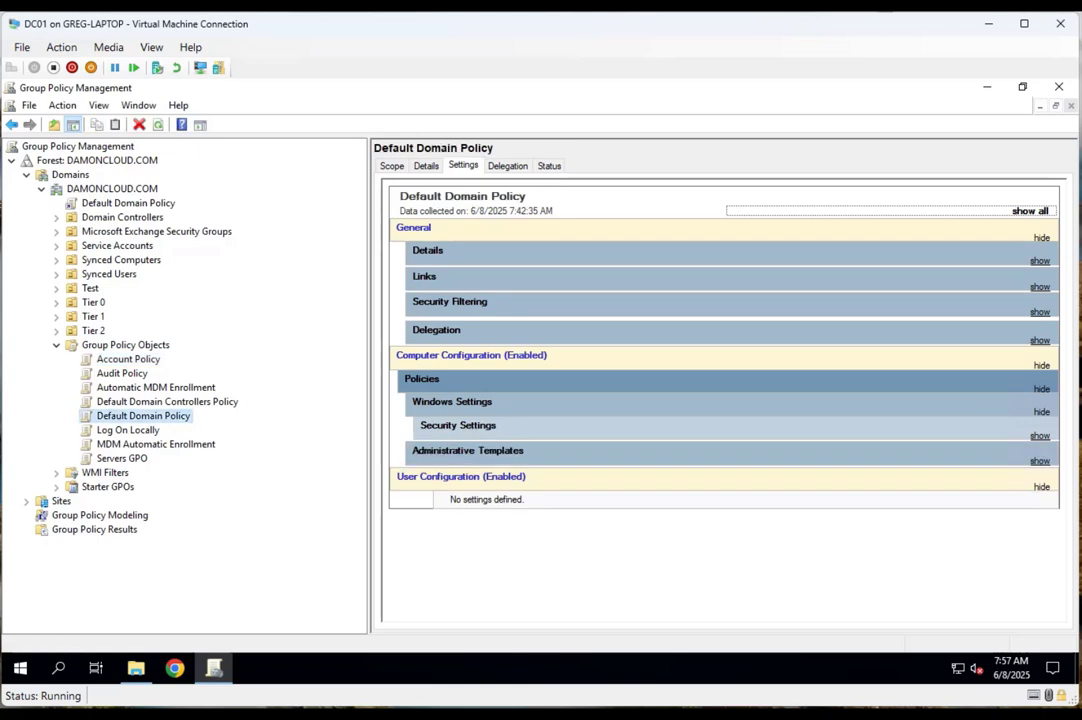
pyautogui.rightClick(143, 416)
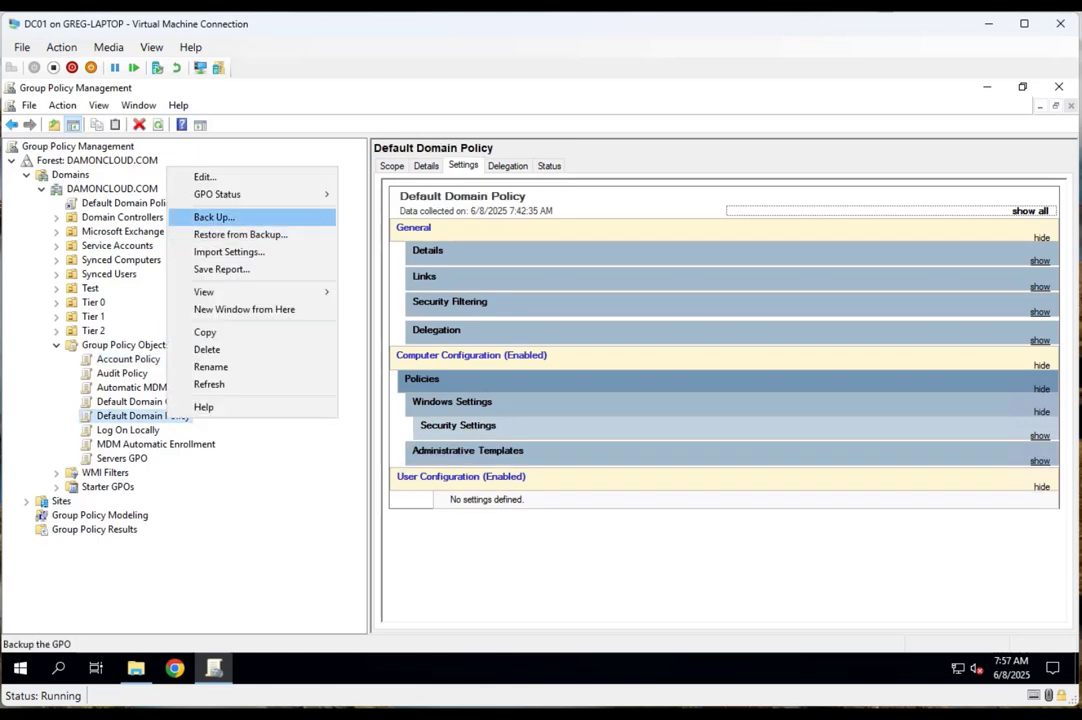
pyautogui.click(215, 217)
pyautogui.click(540, 453)
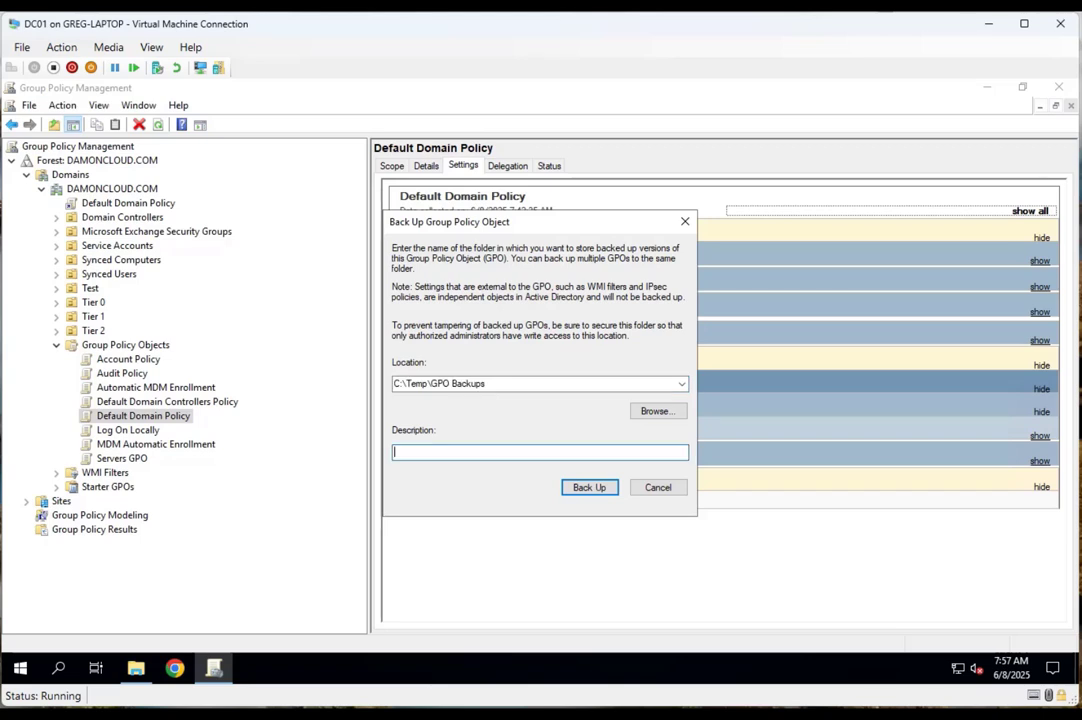
pyautogui.write('Default Domain Policy')
pyautogui.press('Return')
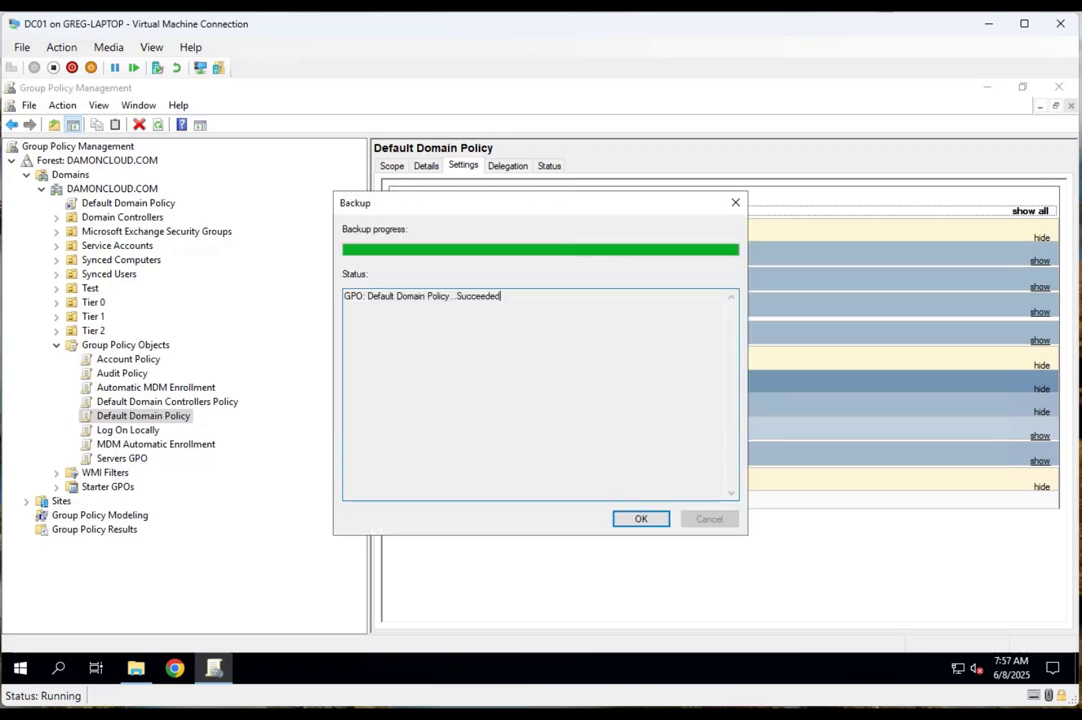
pyautogui.press('Return')
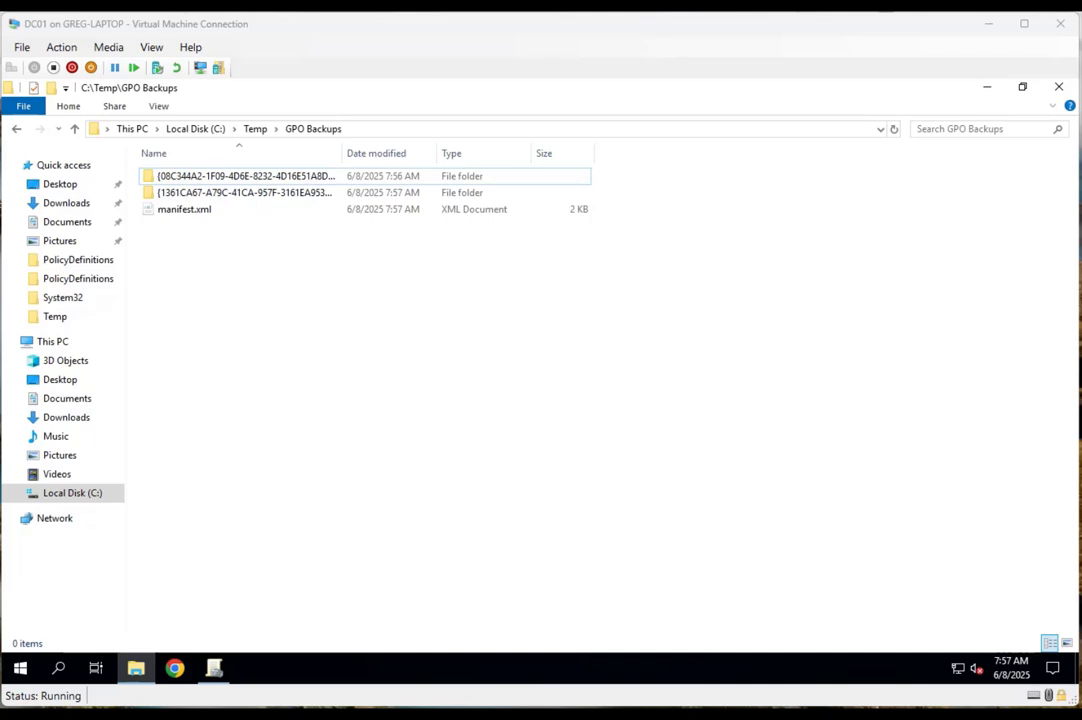
# Step: In File Explorer, open the first backup folder inside C:\Temp\GPO Backups and locate its gpreport.xml file
pyautogui.press('Return')
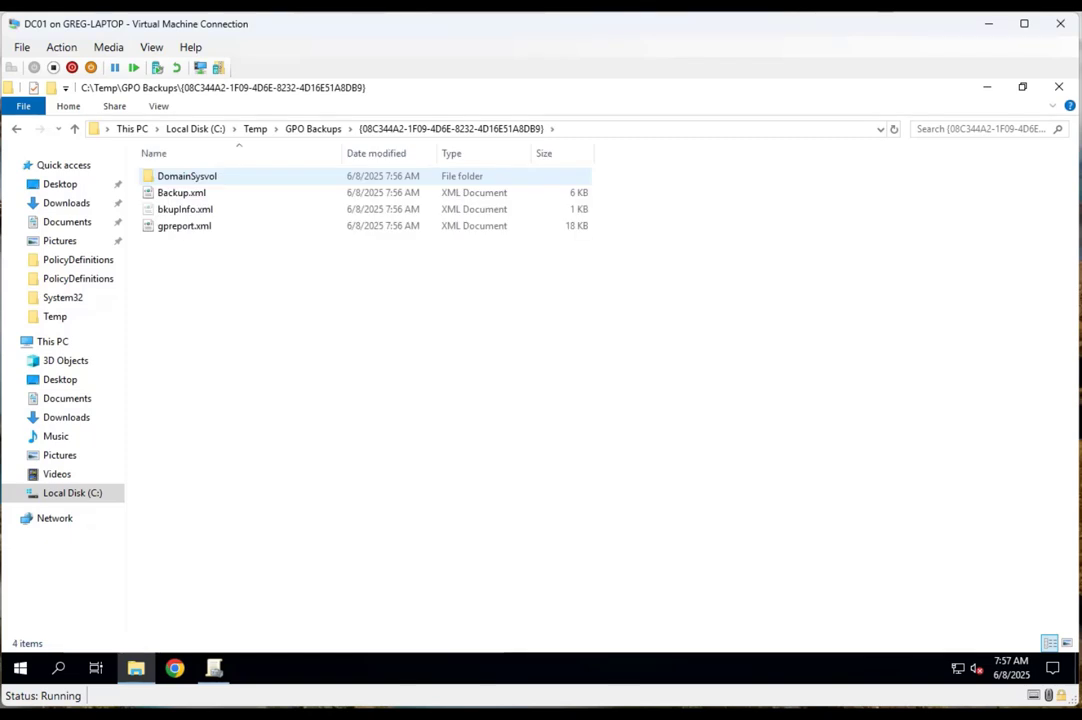
pyautogui.click(185, 226)
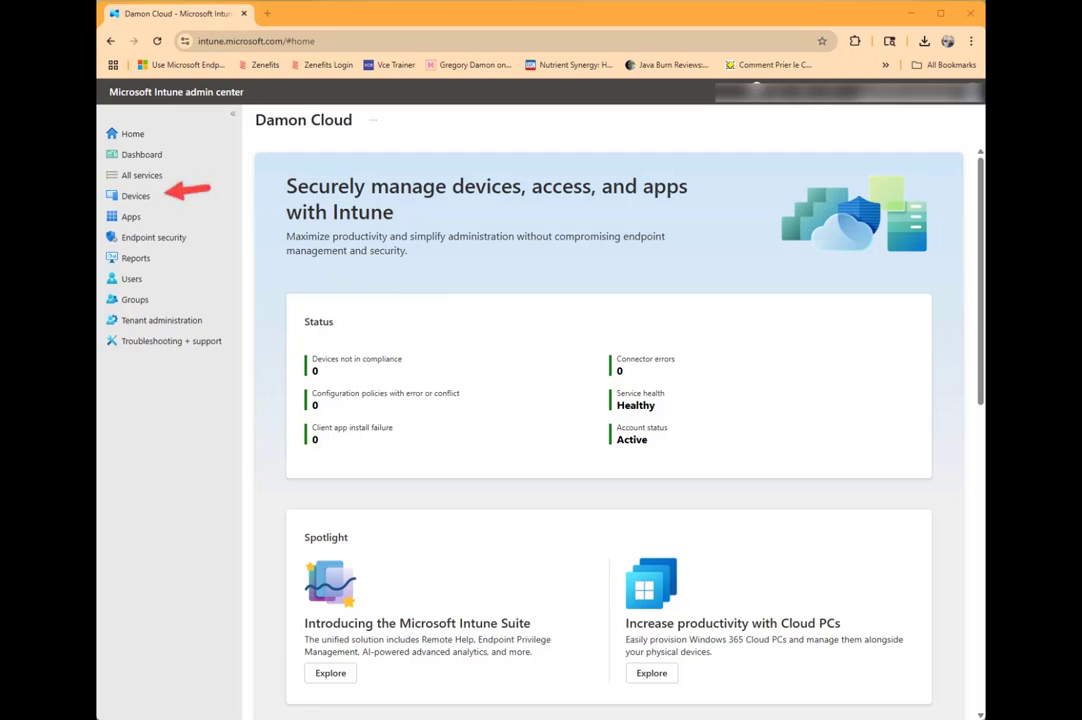
# Step: In the Microsoft Intune admin center, import gpreport.xml from the first GPO Backups subfolder into Group Policy analytics, keeping the Default scope tag
pyautogui.click(135, 196)
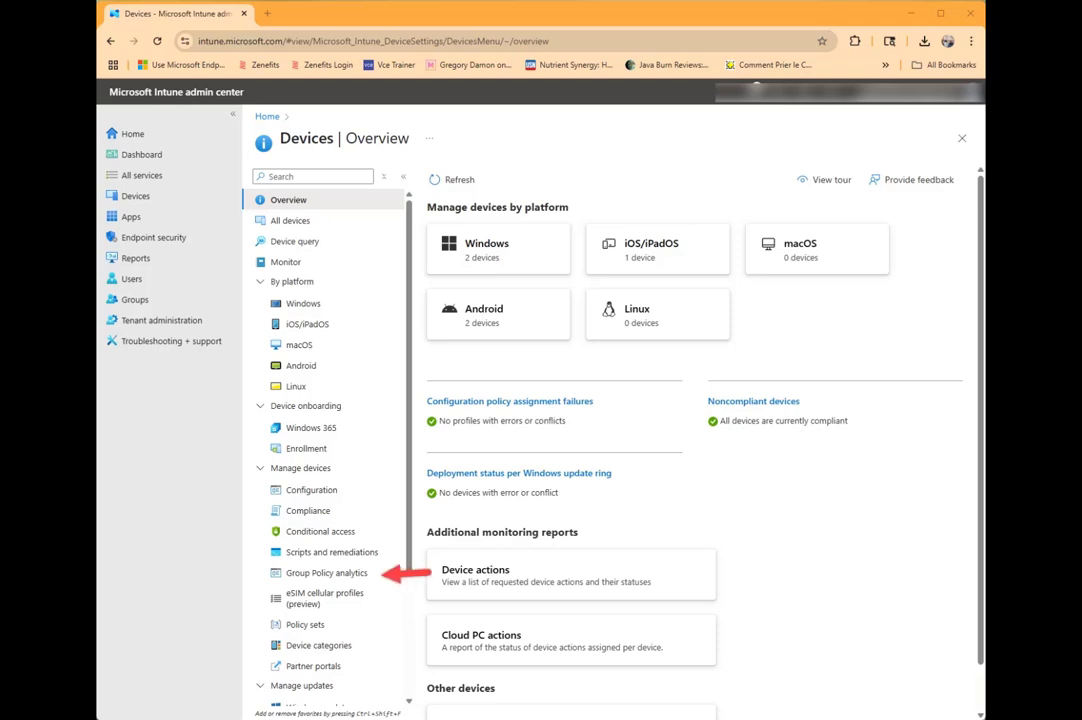
pyautogui.click(327, 573)
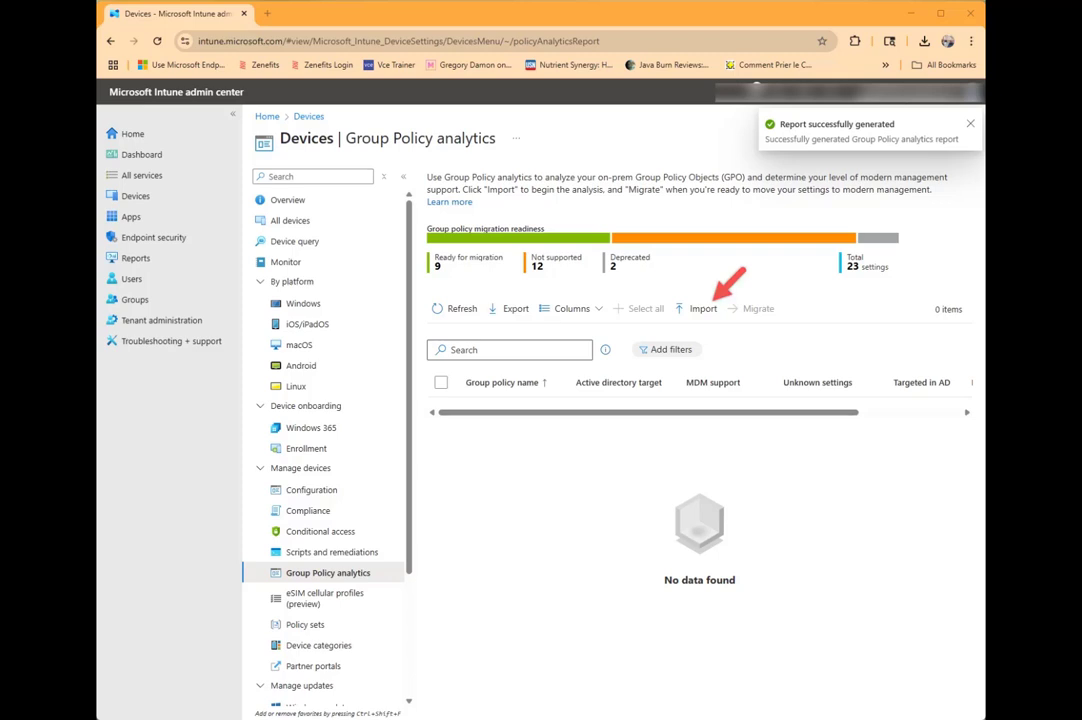
pyautogui.click(700, 308)
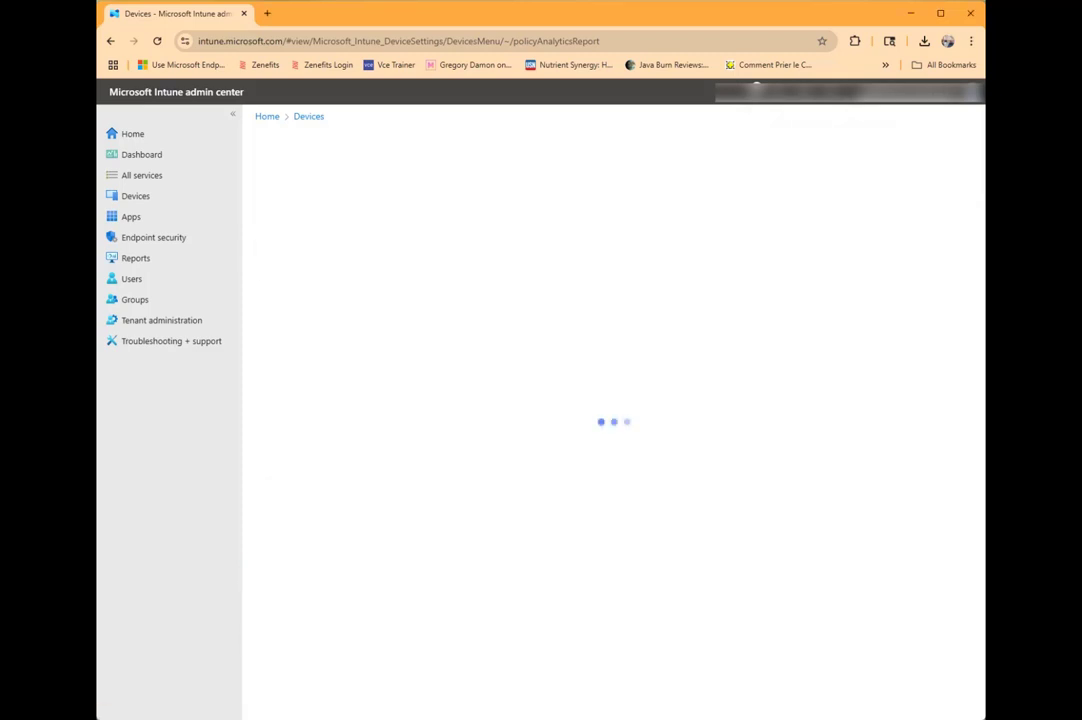
pyautogui.click(965, 304)
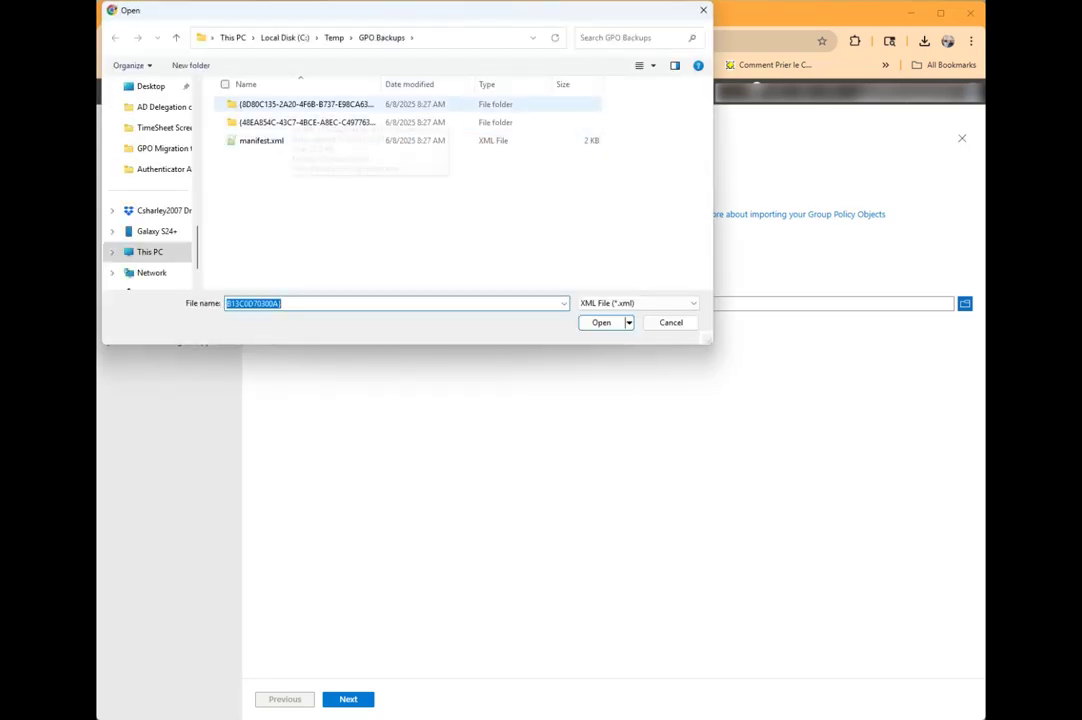
pyautogui.doubleClick(300, 104)
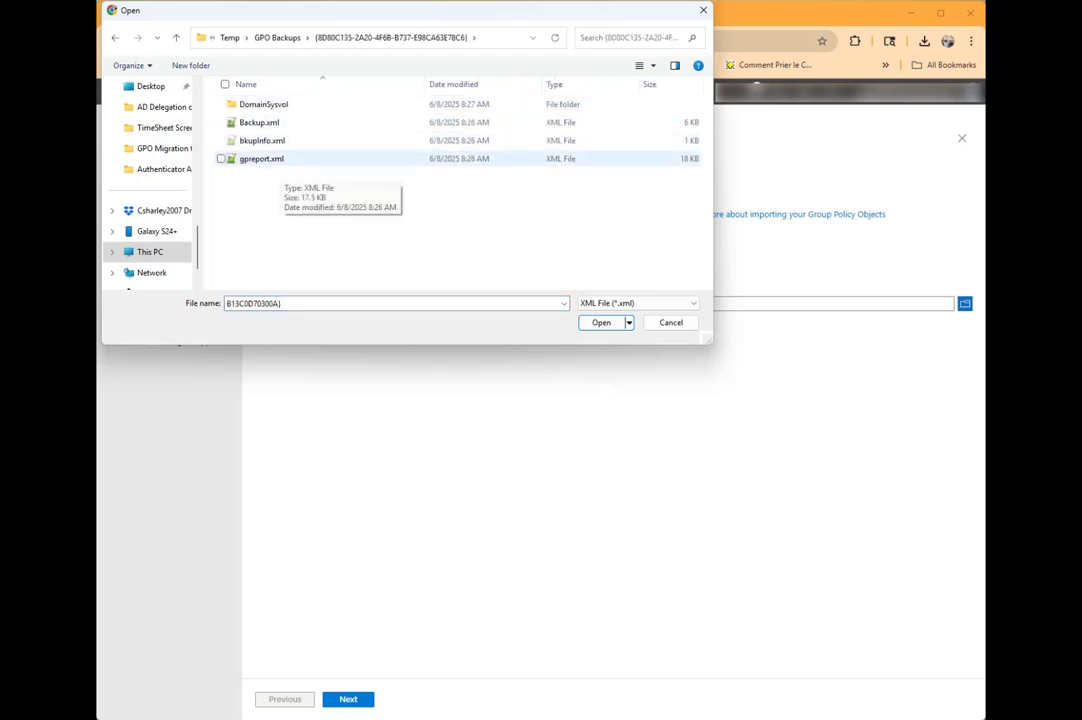
pyautogui.doubleClick(261, 158)
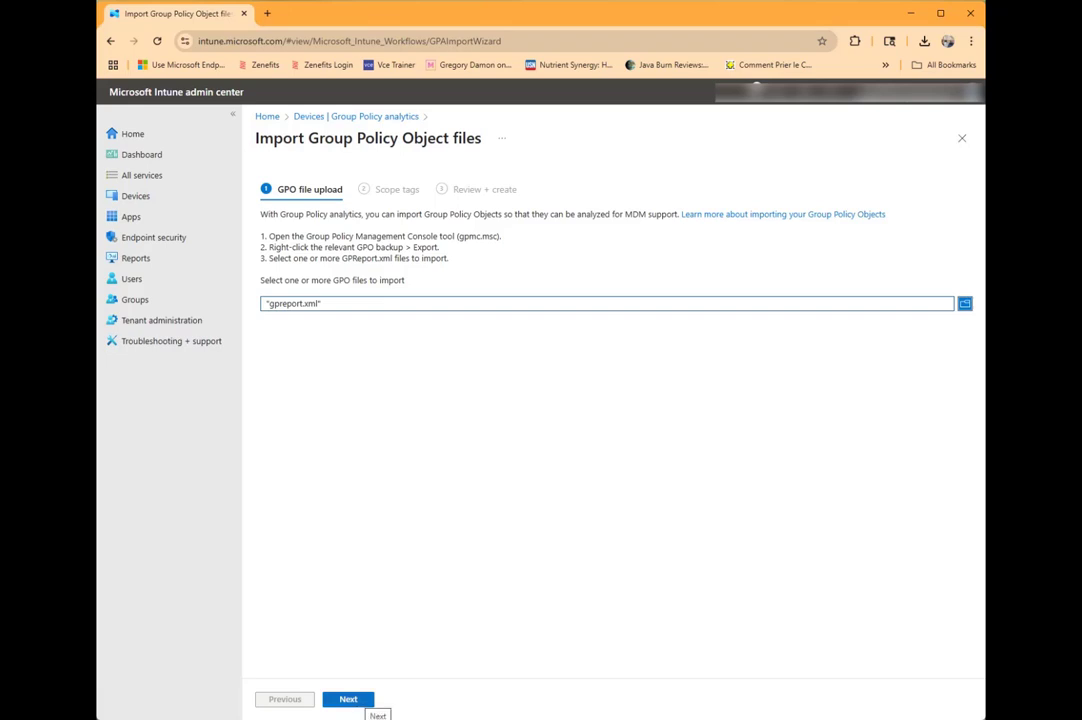
pyautogui.click(362, 701)
pyautogui.click(362, 701)
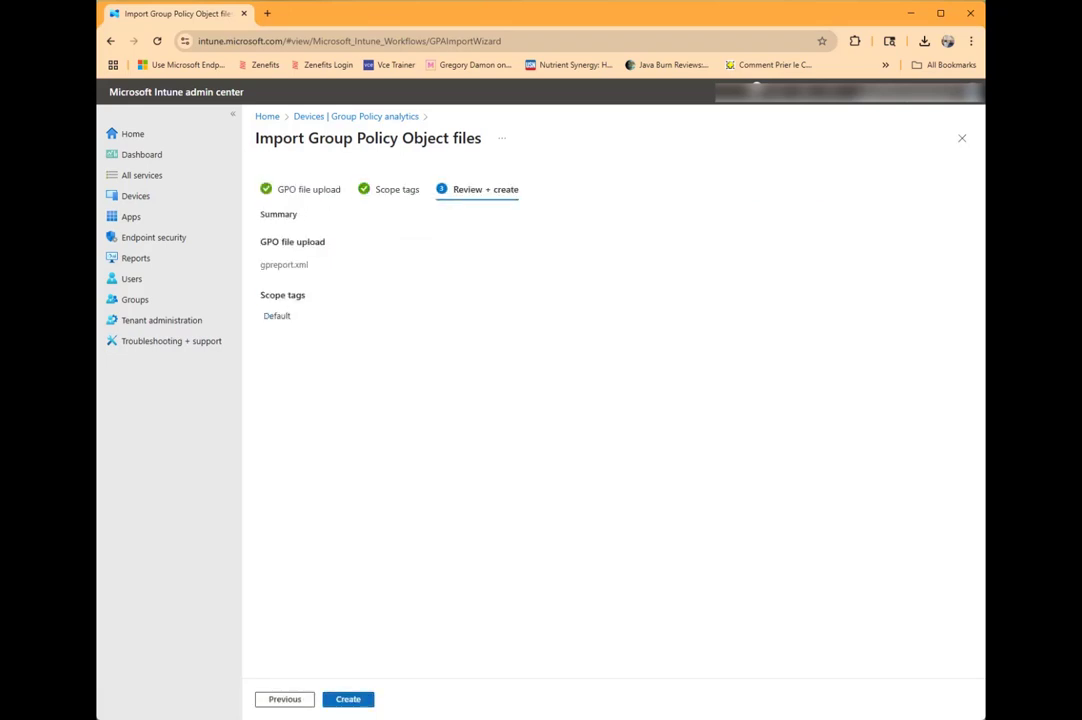
pyautogui.click(362, 701)
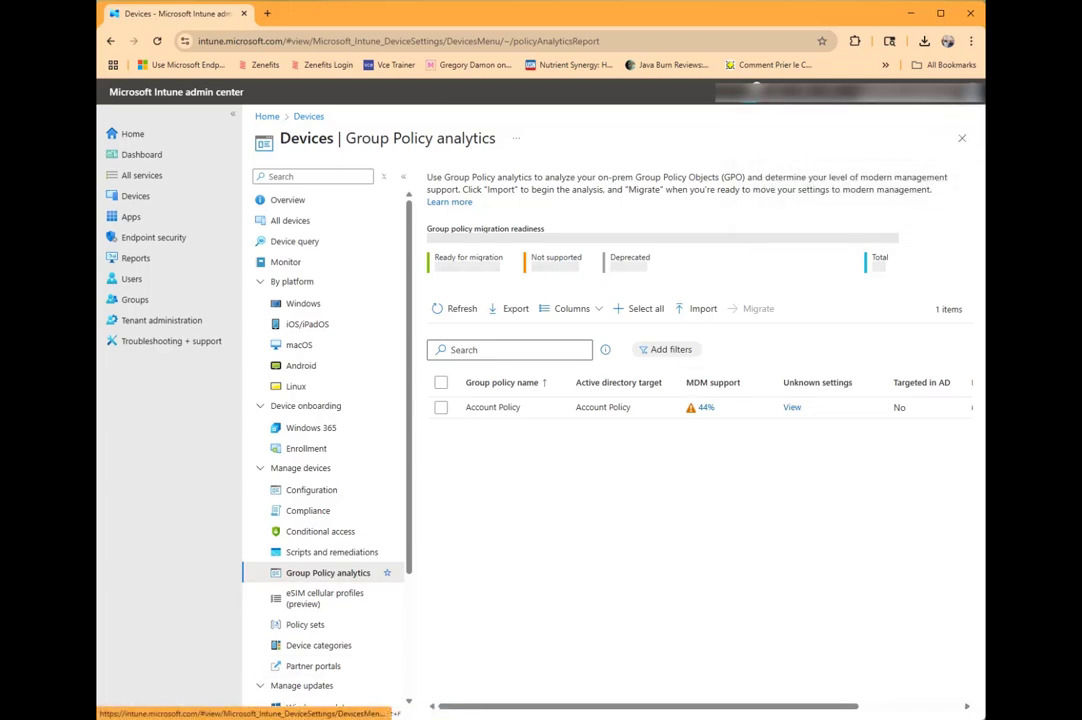
# Step: Import gpreport.xml from the second GPO Backups subfolder, beginning with 48EA854C, into Group Policy analytics with the Default scope tag
pyautogui.click(703, 308)
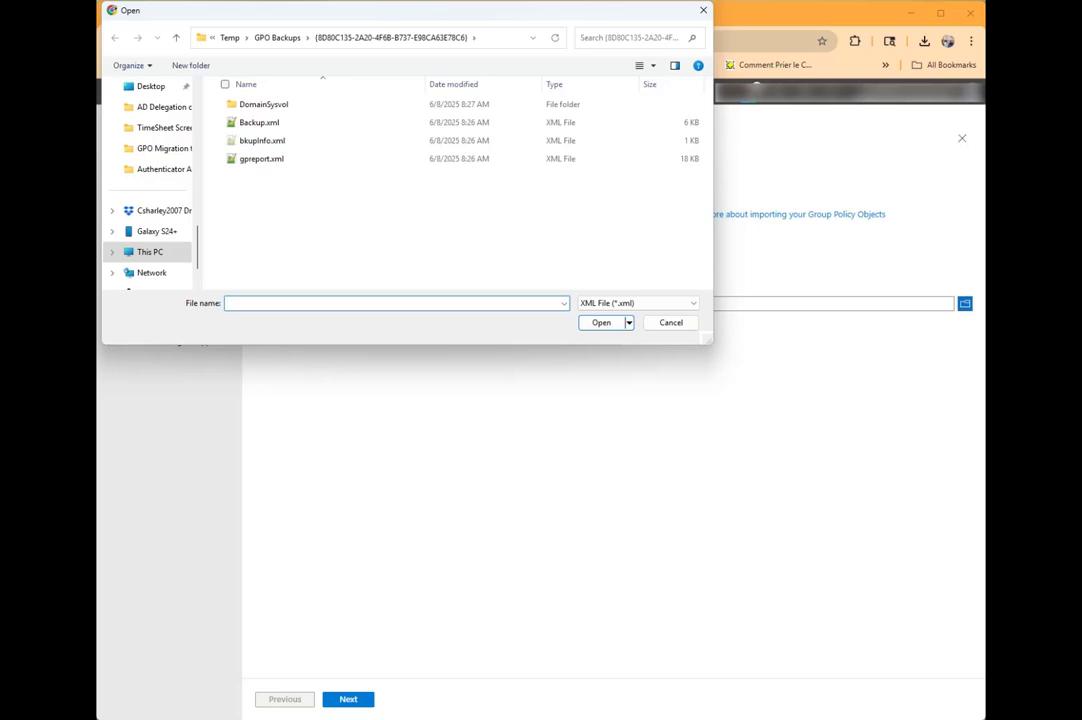
pyautogui.click(278, 38)
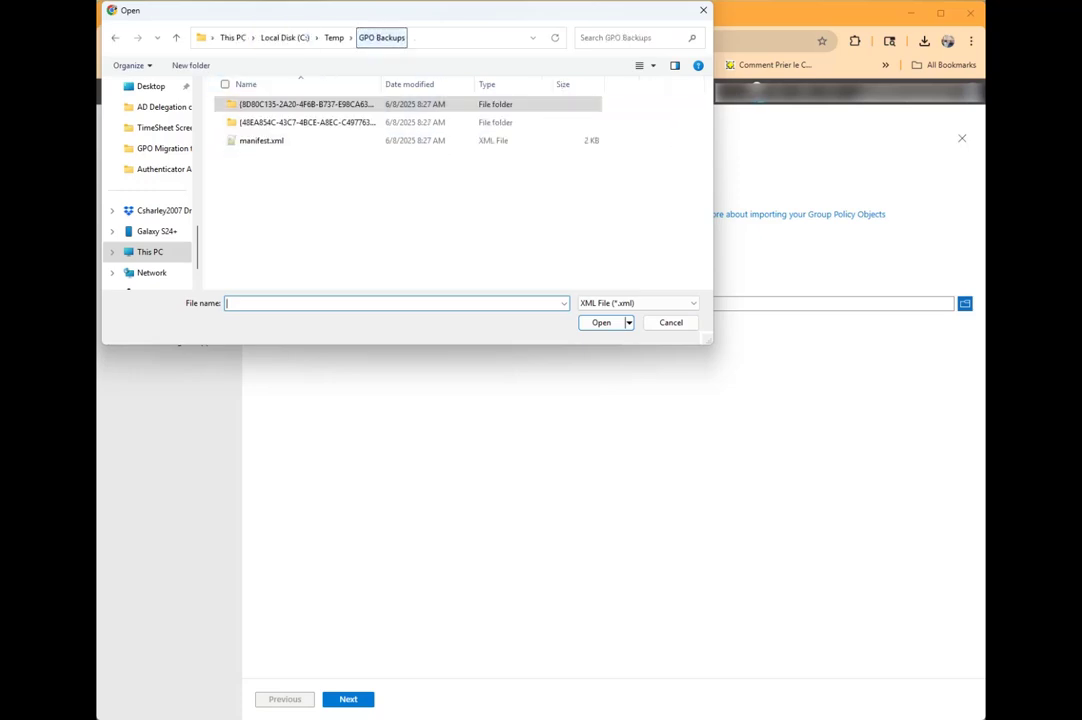
pyautogui.click(300, 122)
pyautogui.doubleClick(300, 122)
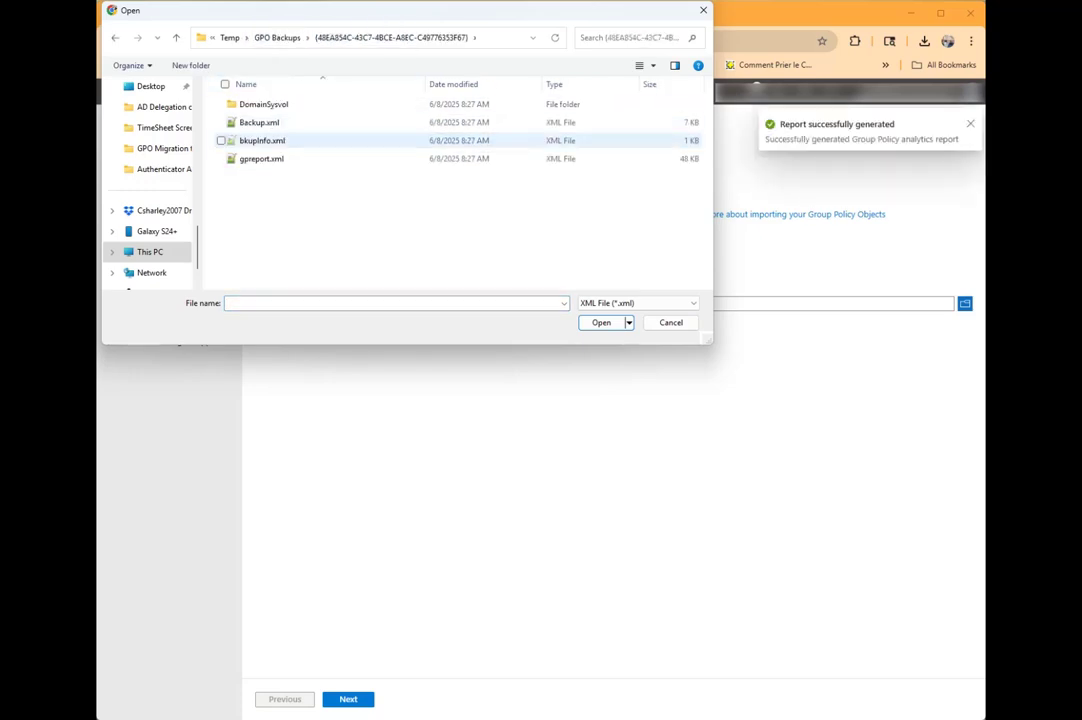
pyautogui.doubleClick(255, 158)
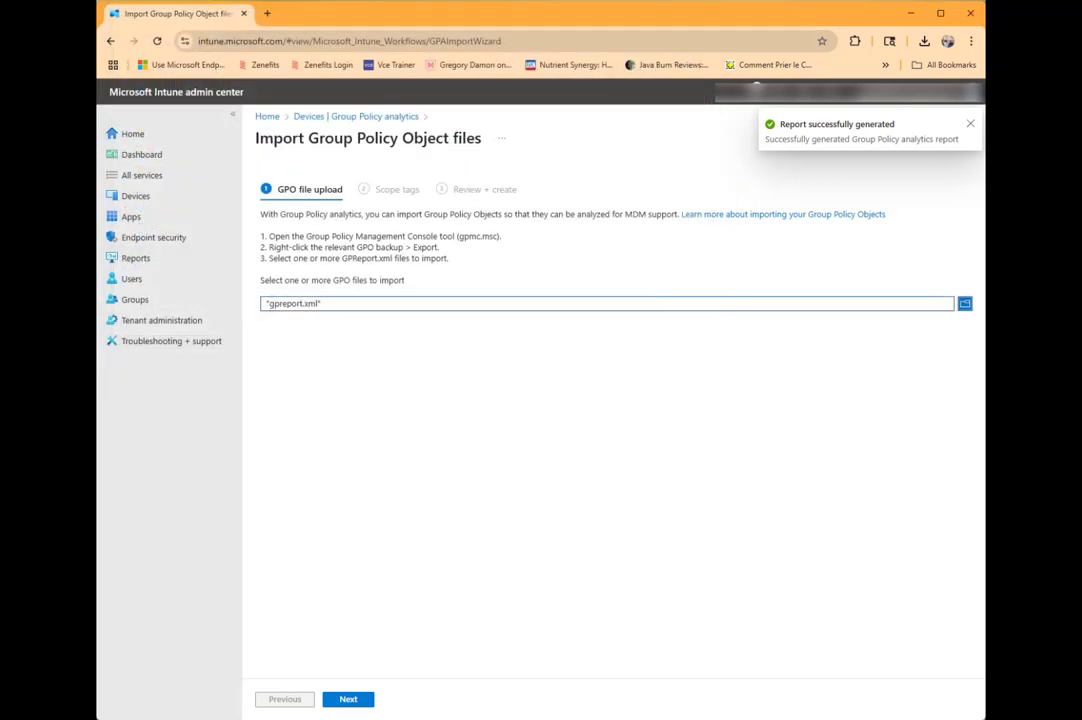
pyautogui.click(348, 699)
pyautogui.click(348, 699)
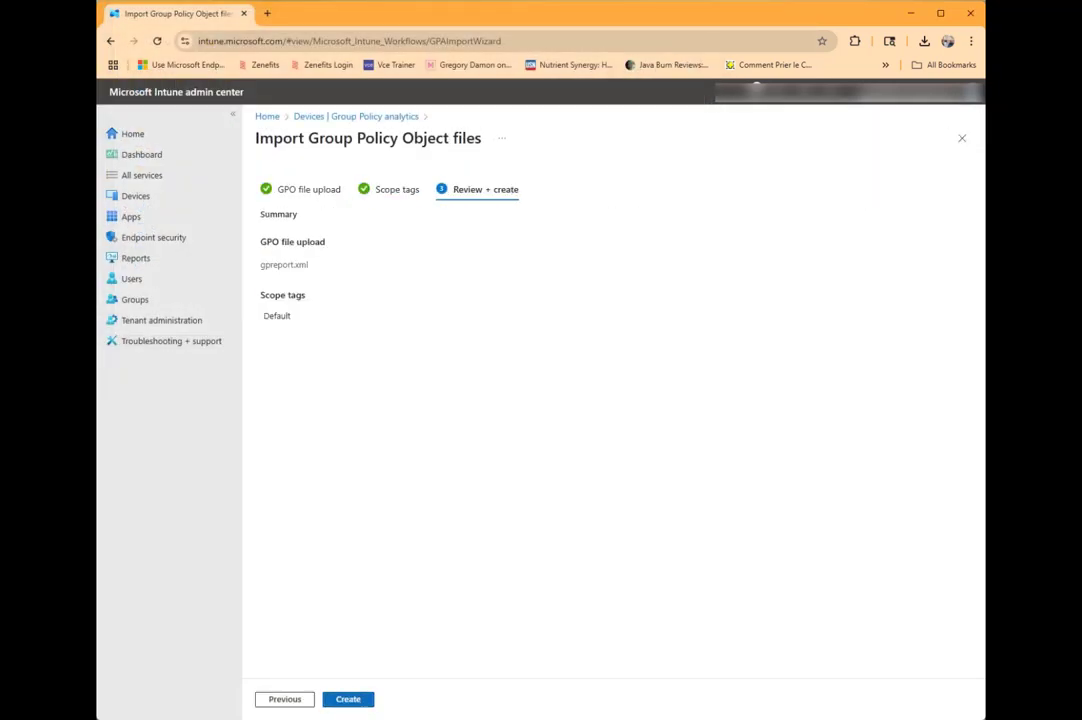
pyautogui.click(348, 699)
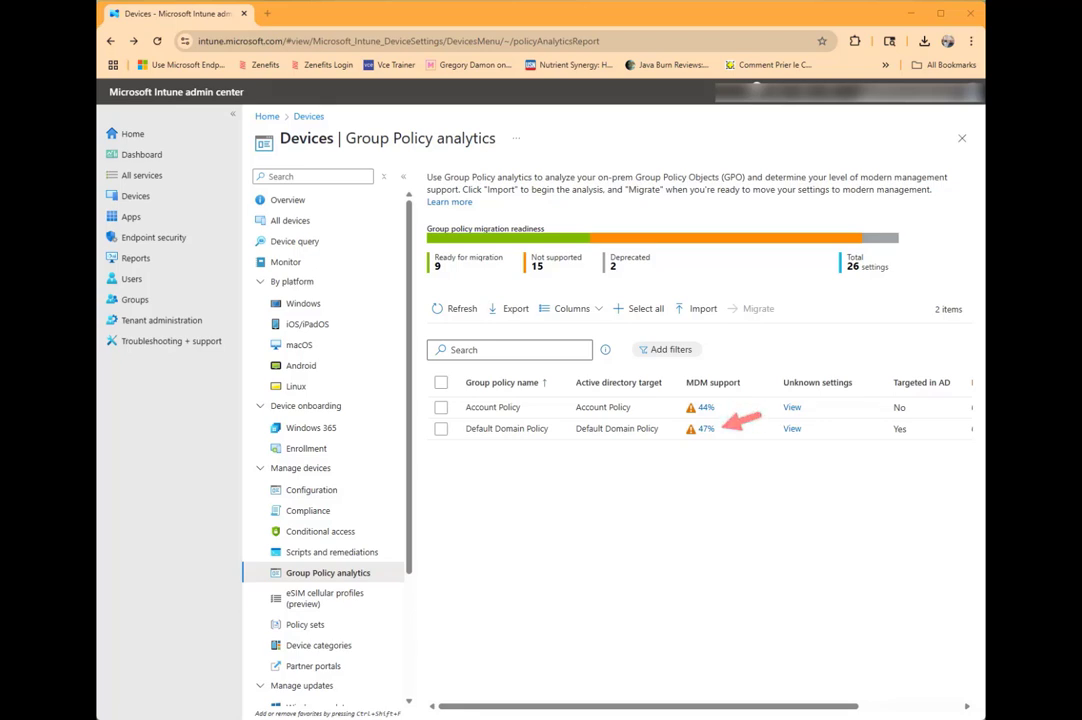
# Step: Open the Default Domain Policy's MDM support details, sort the settings by MDM support, and review both pages of results
pyautogui.click(706, 428)
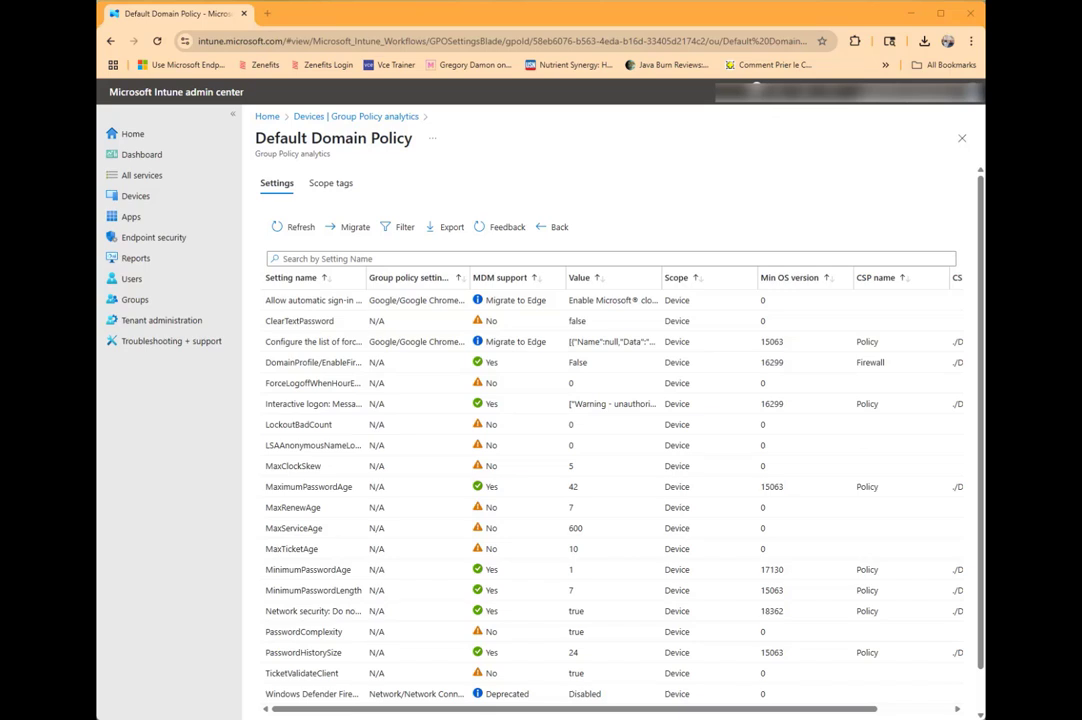
pyautogui.click(507, 278)
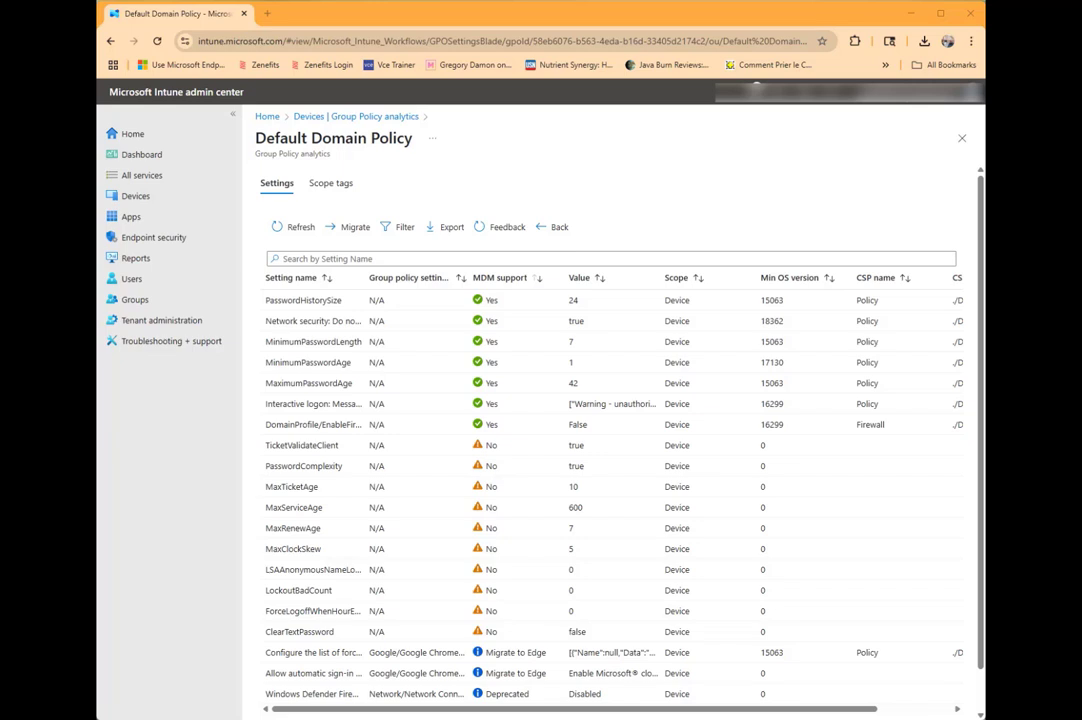
pyautogui.scroll(-1, 500, 483)
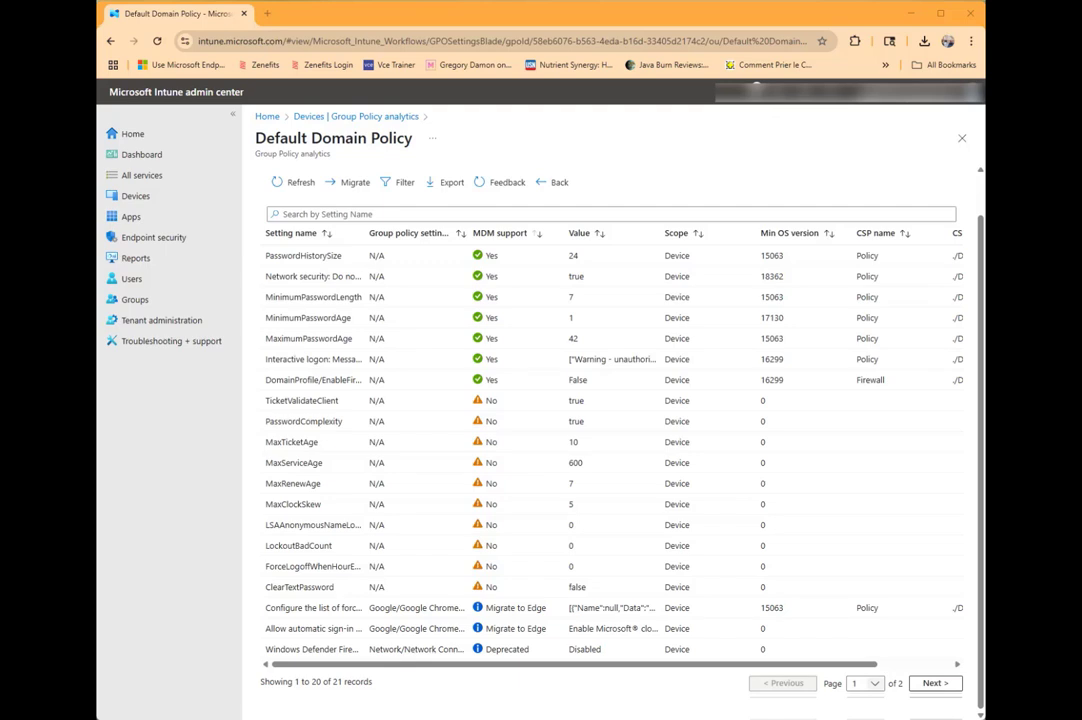
pyautogui.click(935, 684)
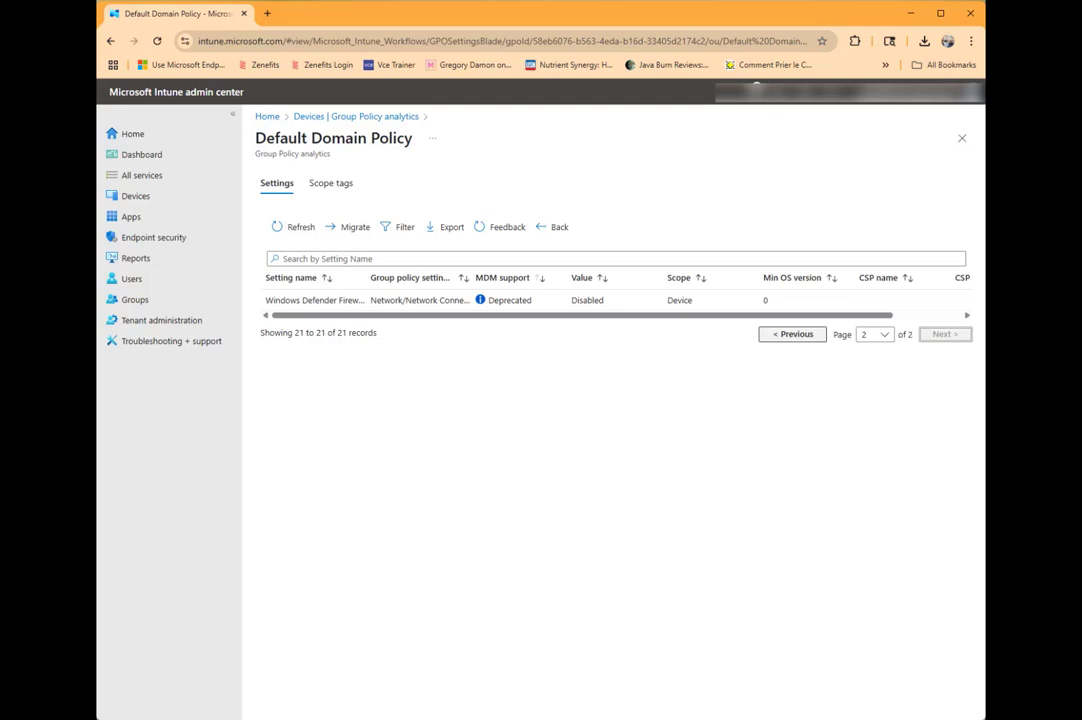
pyautogui.click(793, 334)
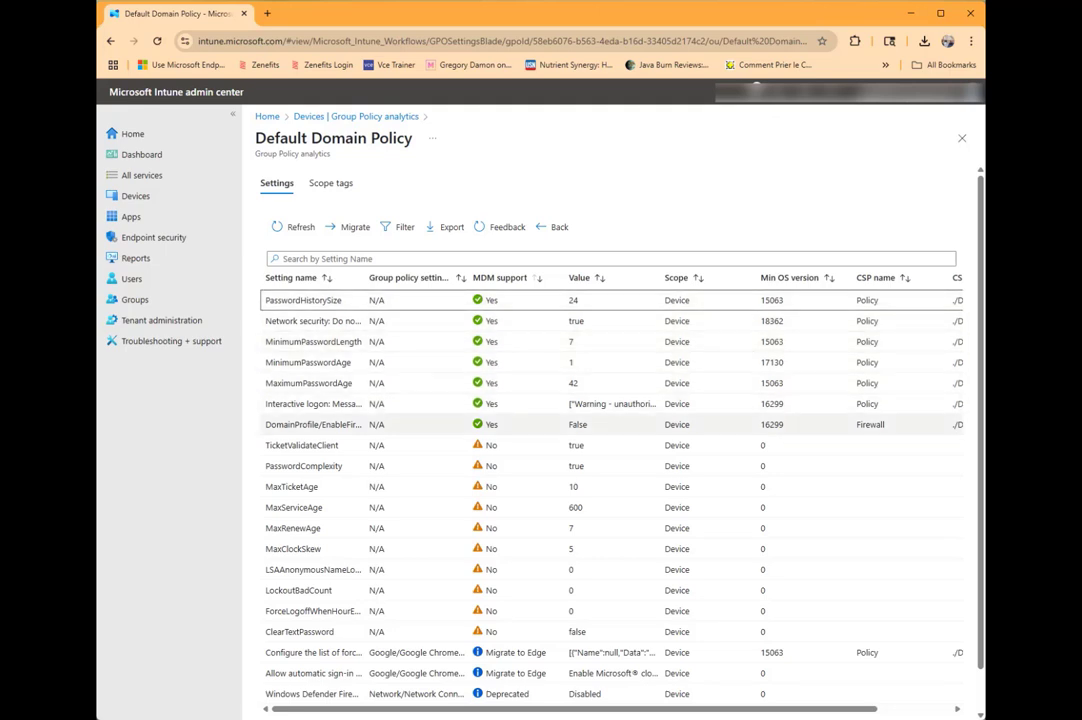
pyautogui.keyDown('shift'); pyautogui.click(520, 425); pyautogui.keyUp('shift')
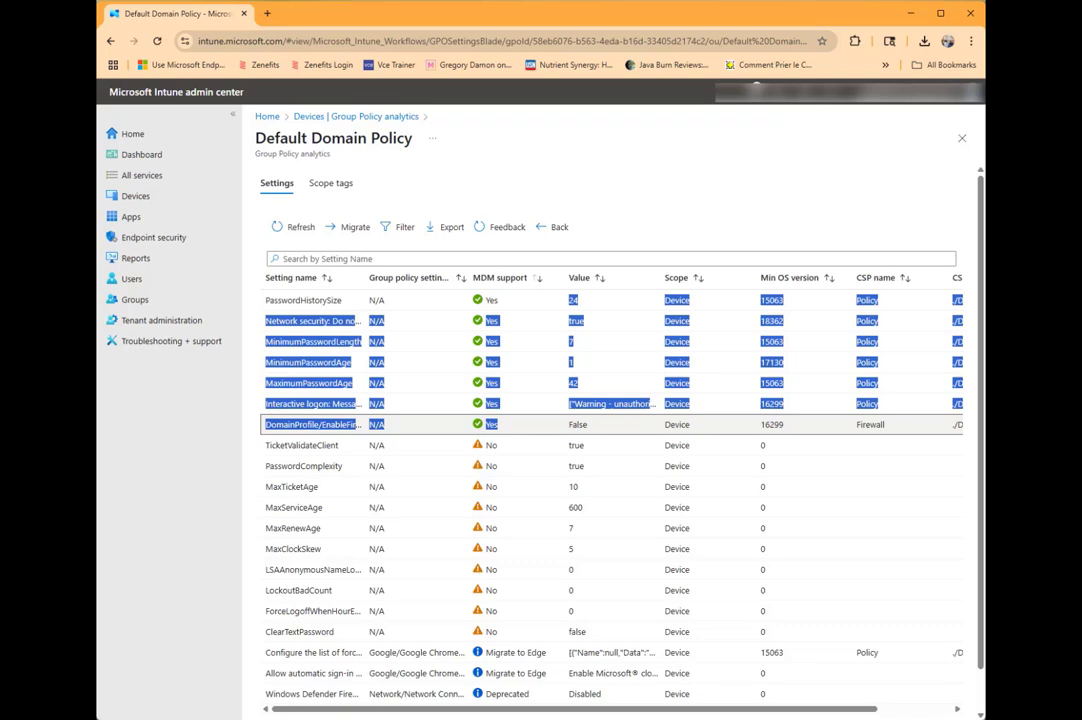
pyautogui.click(530, 488)
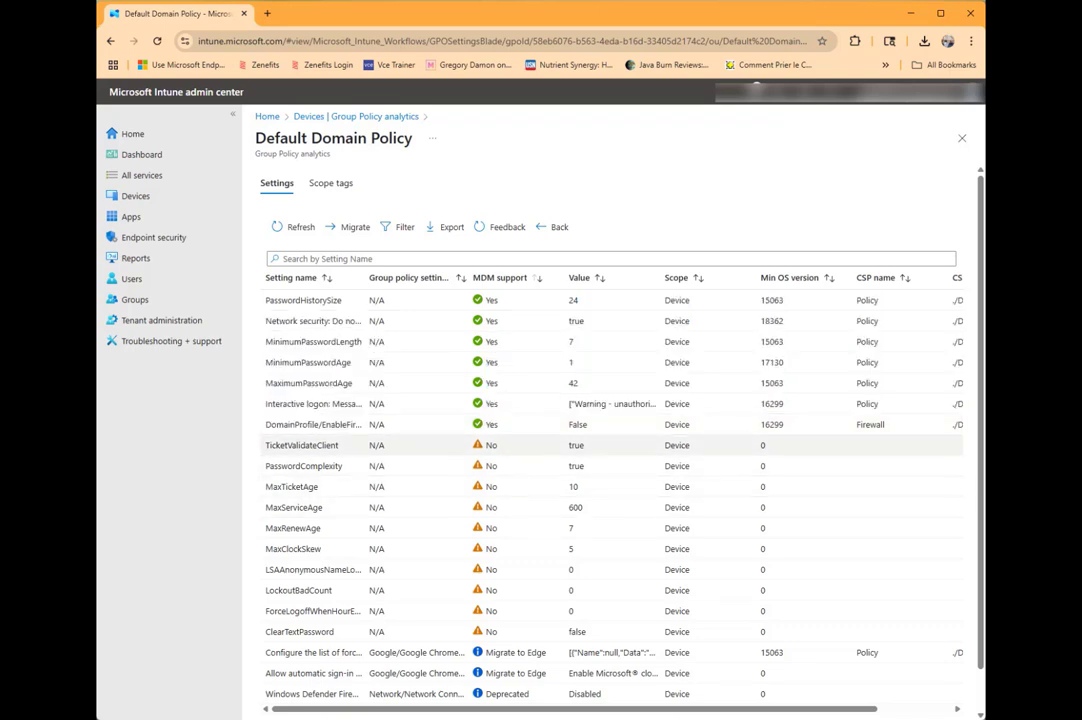
# Step: Examine the Default Domain Policy settings without MDM support, highlighting the rows from TicketValidateClient through ClearTextPassword
pyautogui.click(525, 446)
pyautogui.keyDown('shift'); pyautogui.click(525, 632); pyautogui.keyUp('shift')
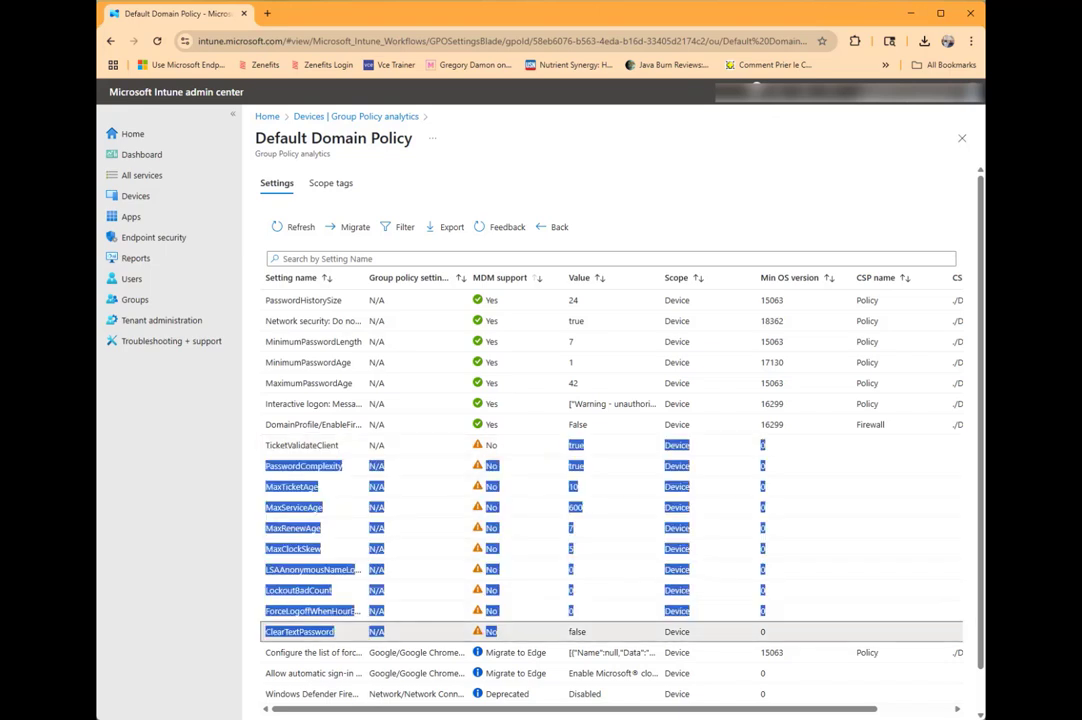
pyautogui.click(530, 590)
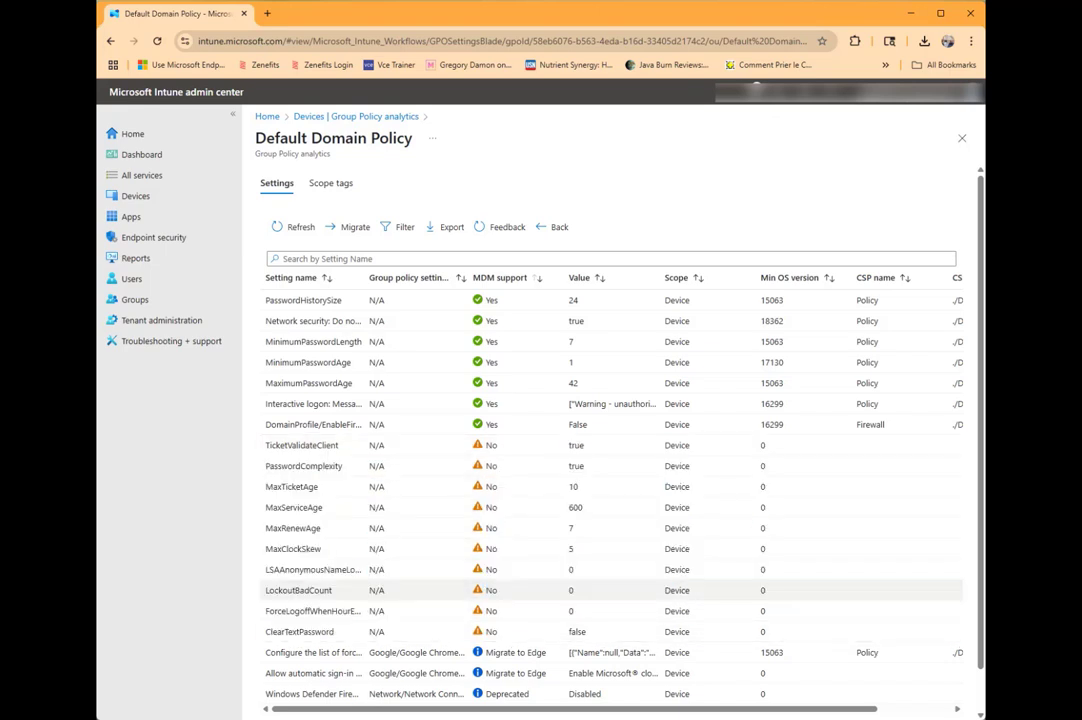
pyautogui.scroll(-1, 525, 560)
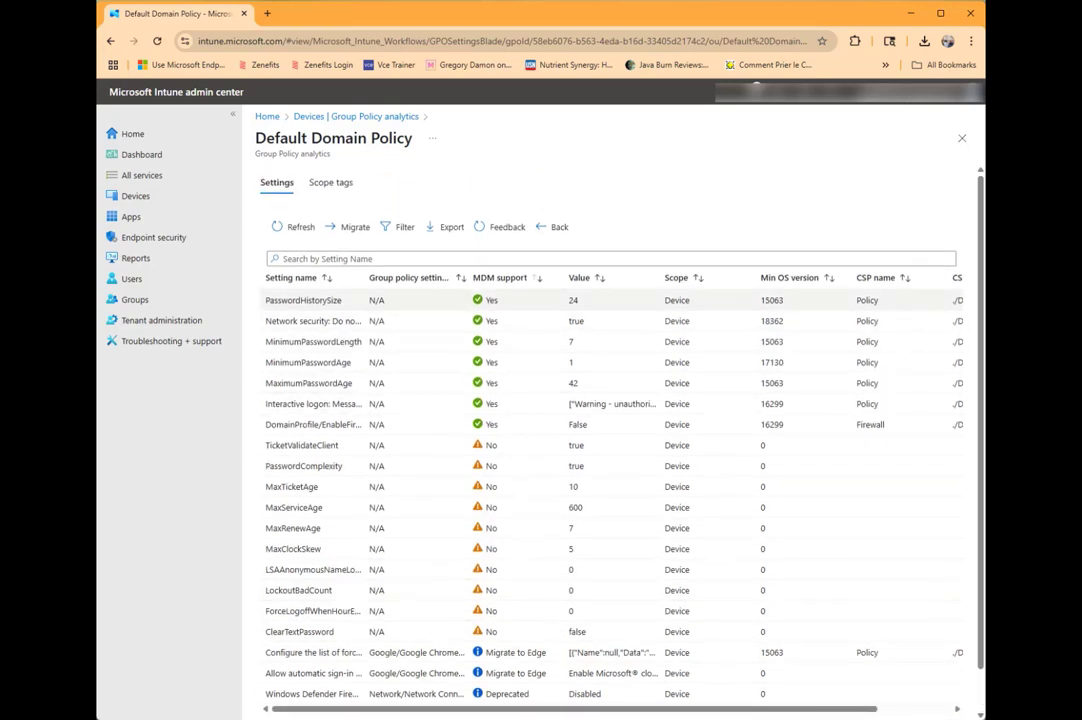
# Step: Examine the Default Domain Policy settings with MDM support, highlighting the rows from PasswordHistorySize through the DomainProfile firewall setting
pyautogui.click(518, 300)
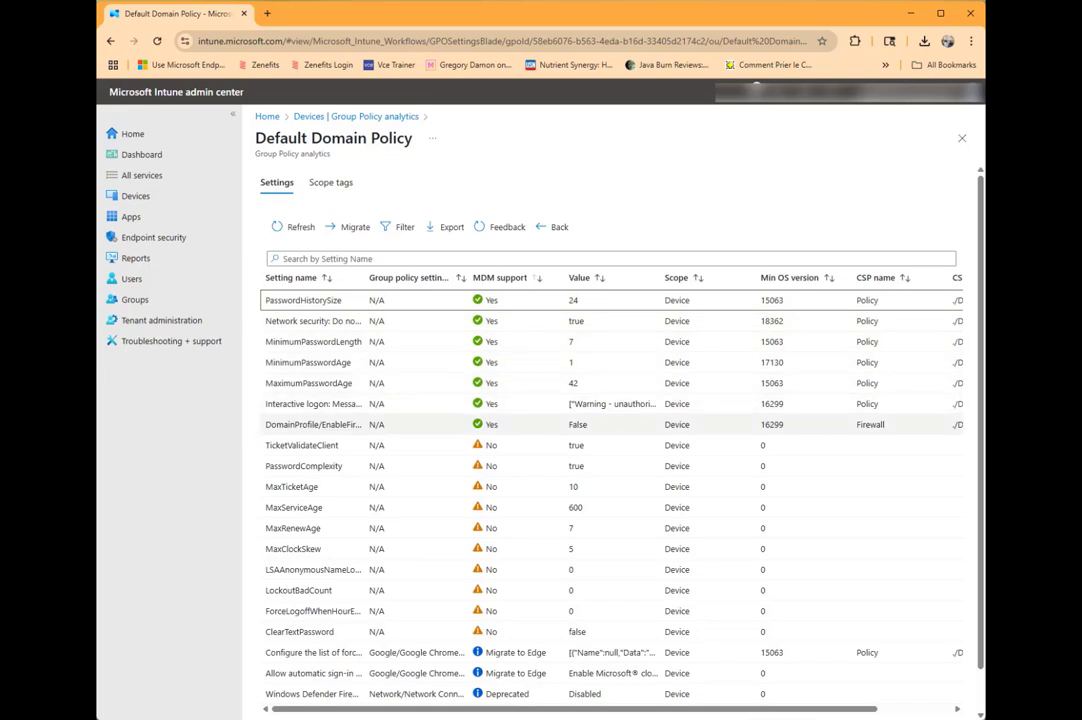
pyautogui.keyDown('shift'); pyautogui.click(518, 425); pyautogui.keyUp('shift')
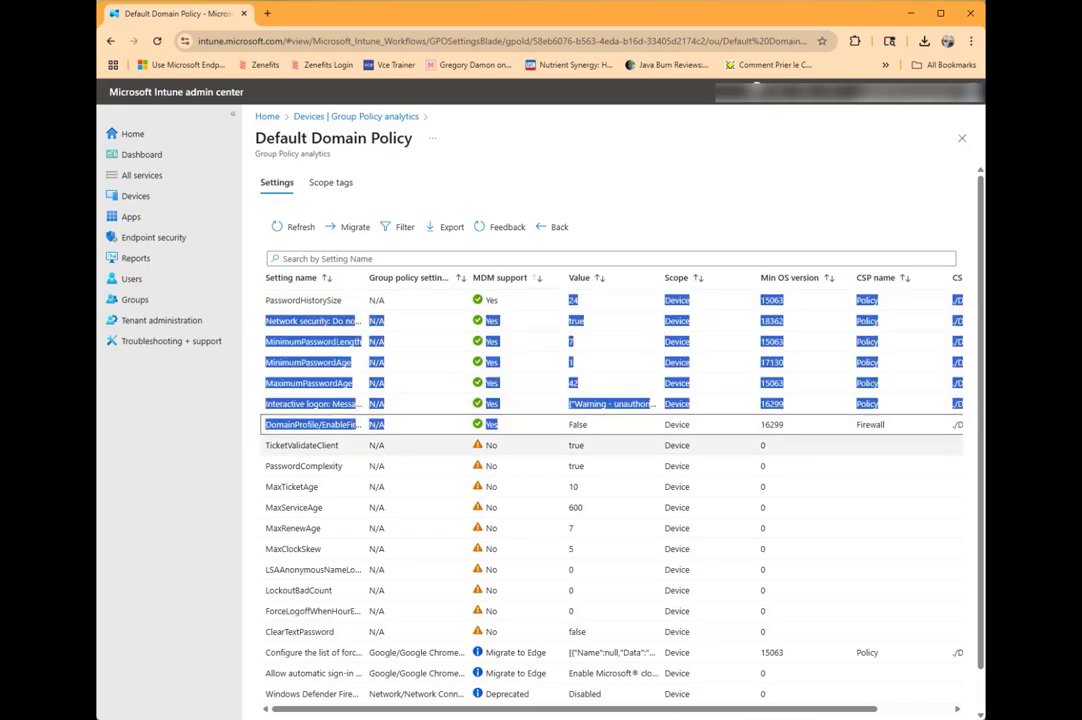
pyautogui.scroll(-1, 518, 440)
pyautogui.click(518, 402)
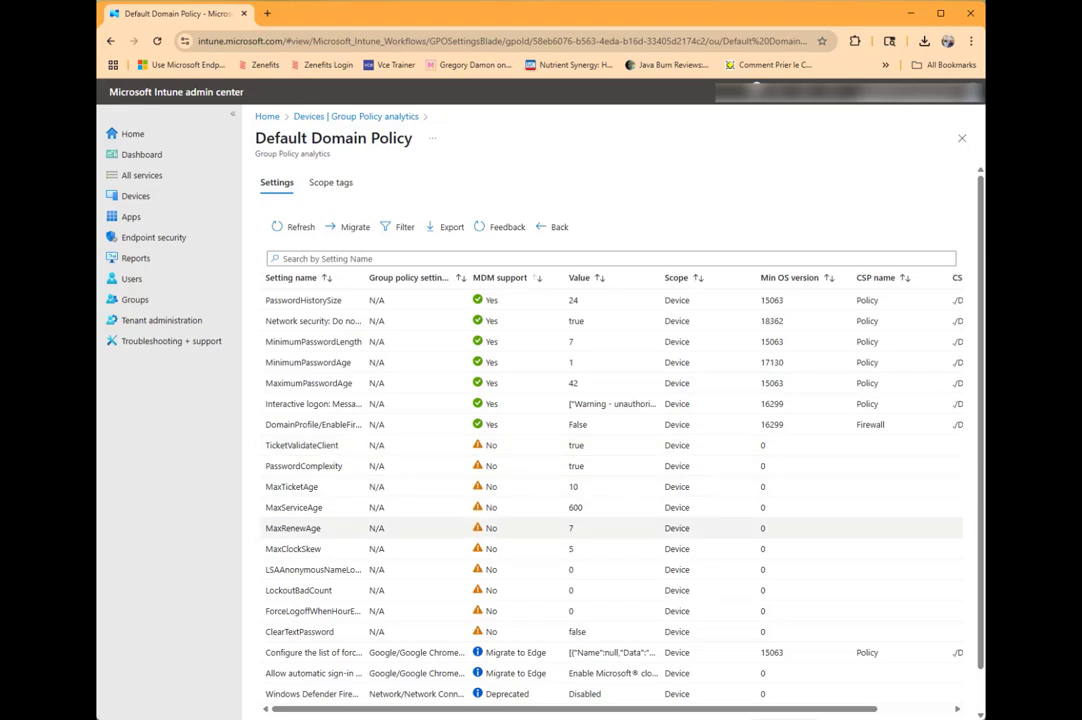
pyautogui.scroll(-1, 540, 524)
pyautogui.scroll(1, 540, 526)
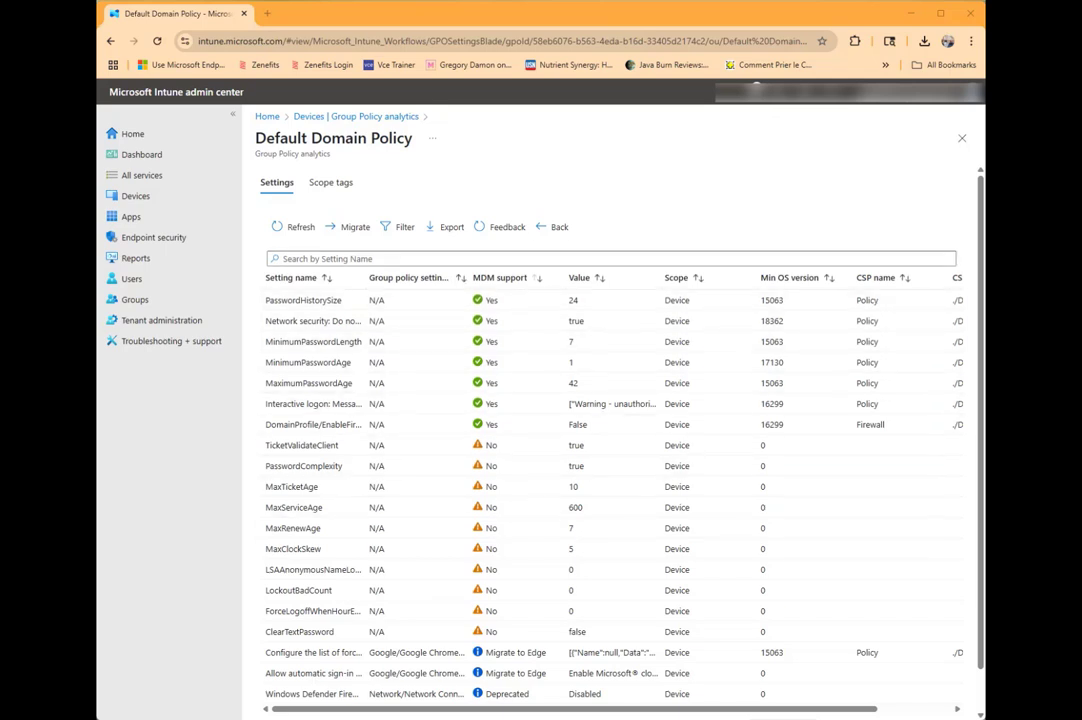
pyautogui.click(552, 227)
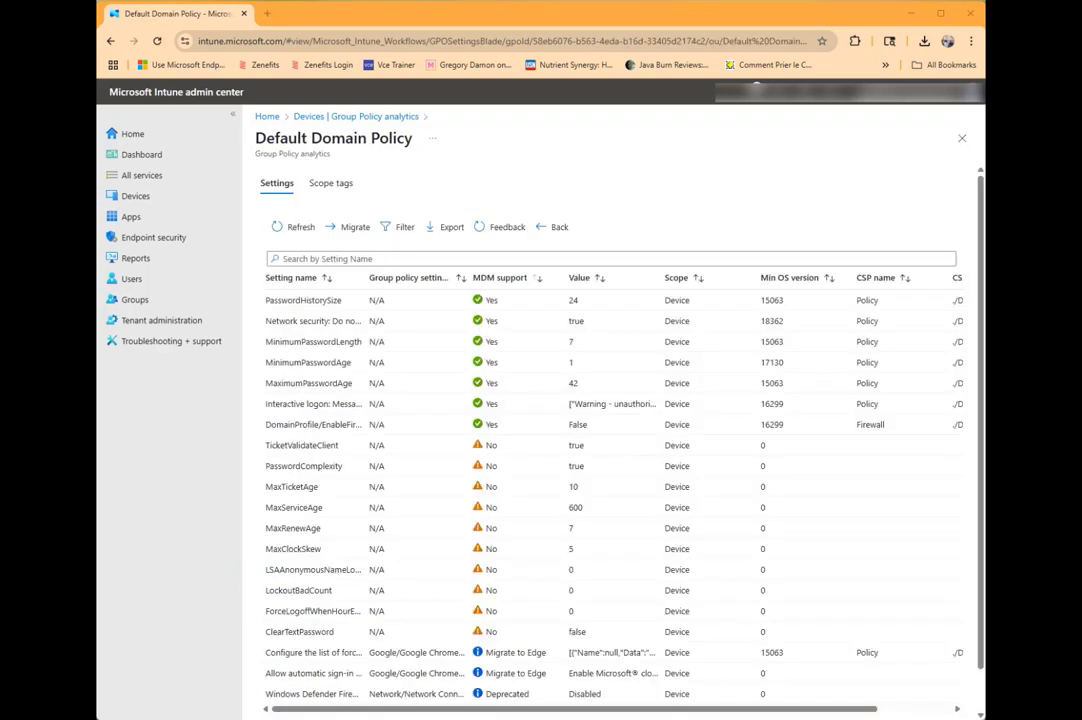
# Step: Filter the Default Domain Policy settings so that only MDM support value Yes is included
pyautogui.click(398, 227)
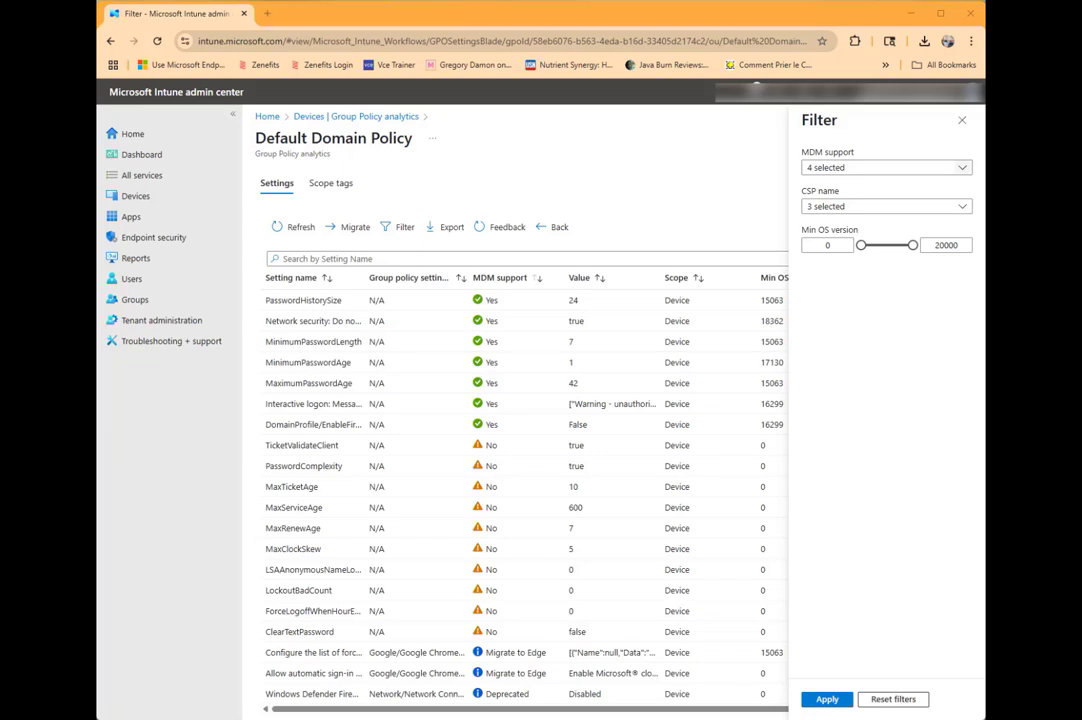
pyautogui.click(961, 168)
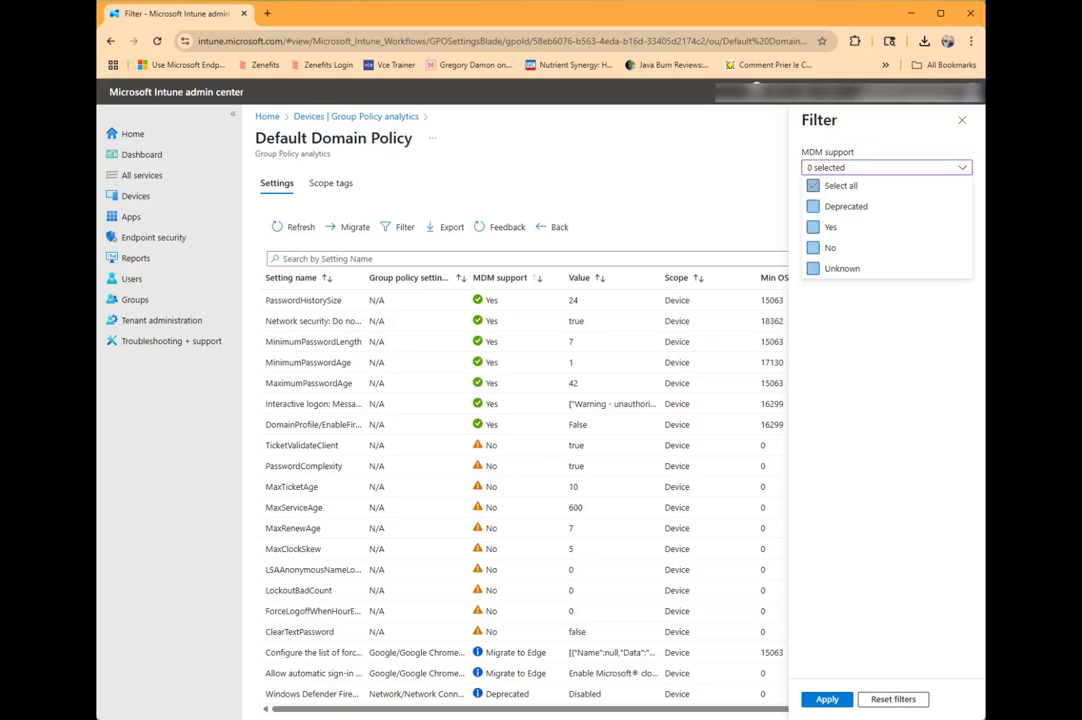
pyautogui.click(813, 186)
pyautogui.click(813, 227)
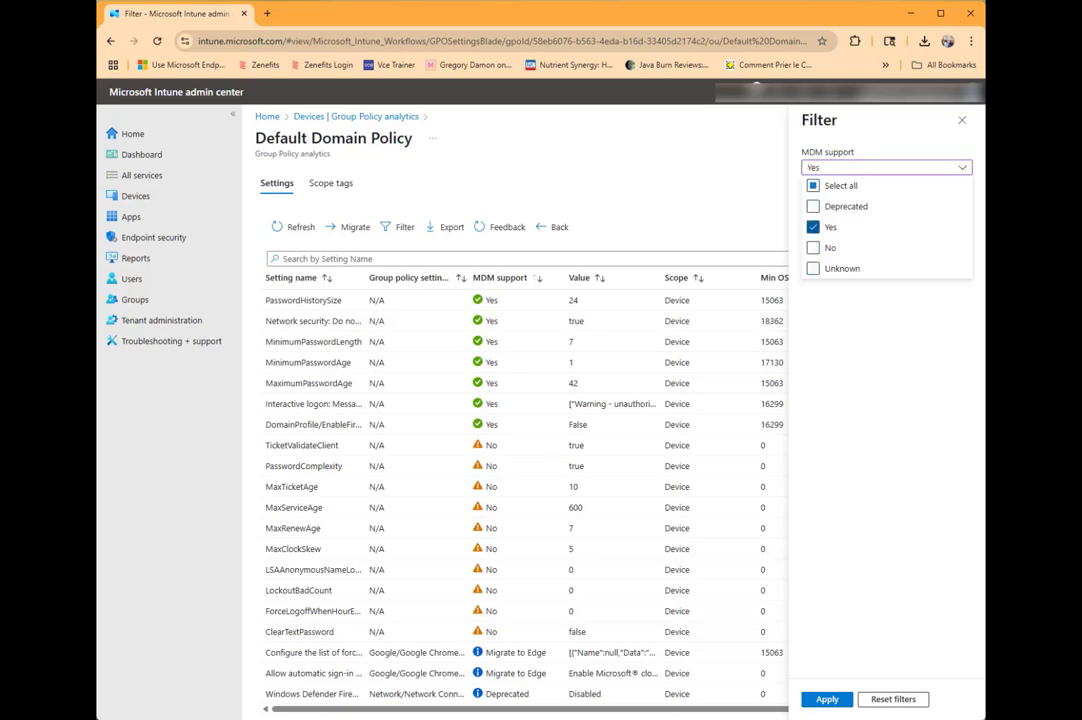
pyautogui.click(827, 699)
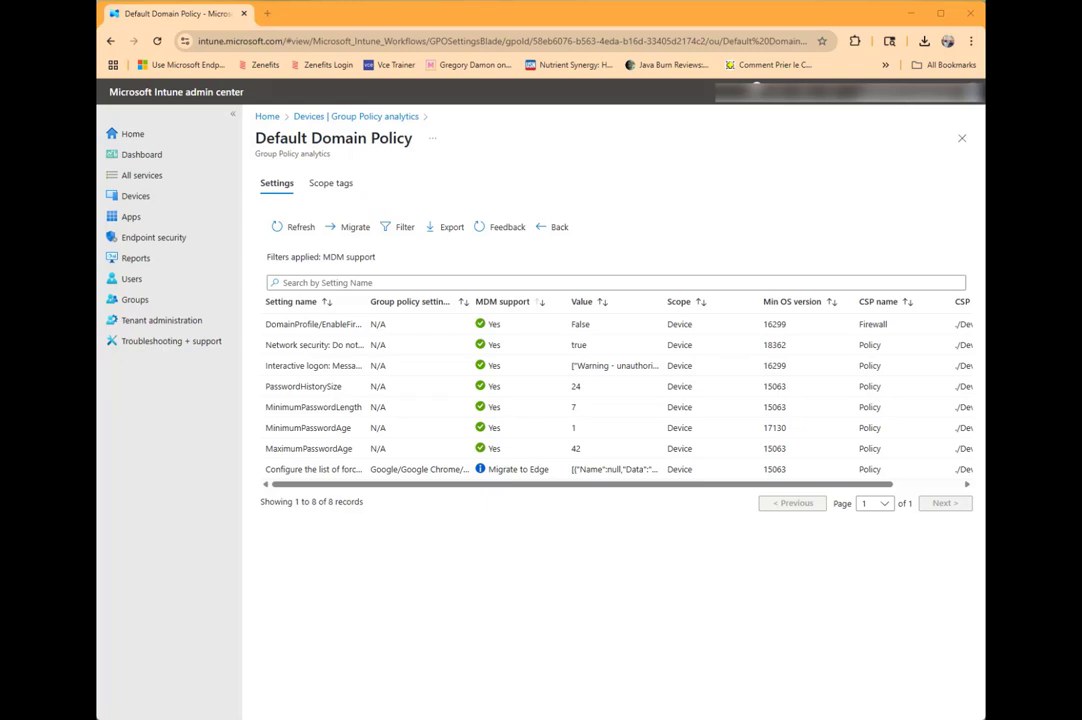
# Step: Start migrating the Default Domain Policy and select the MDM-supported settings from MaximumPasswordAge through the Network security LAN Manager hash setting
pyautogui.click(348, 227)
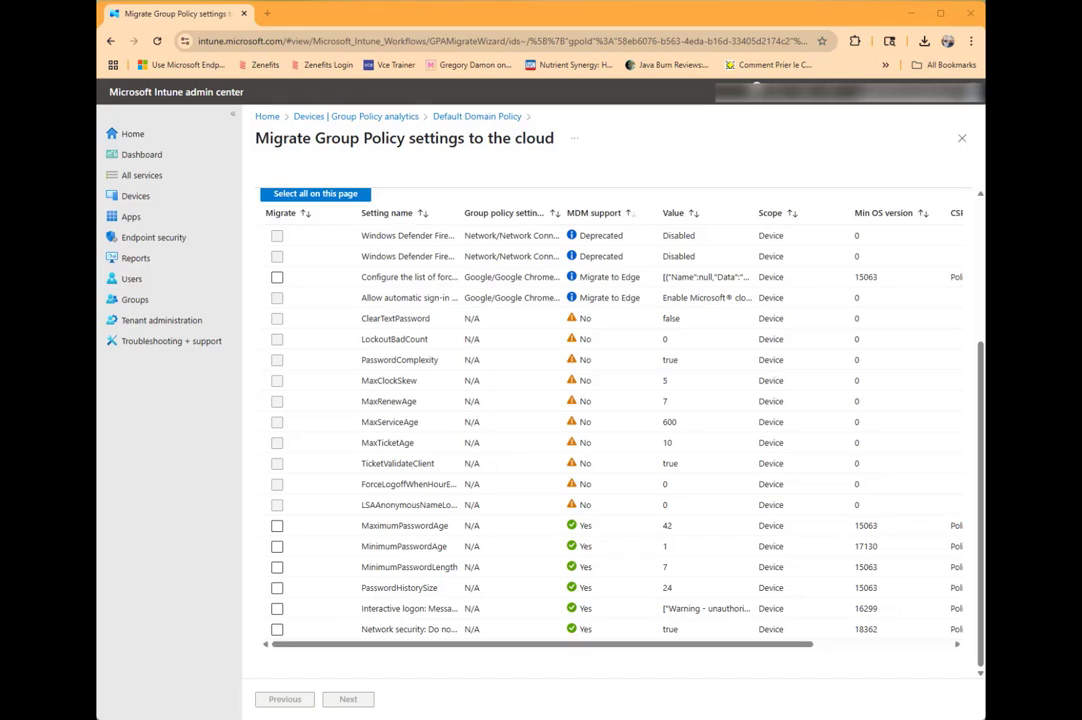
pyautogui.click(277, 525)
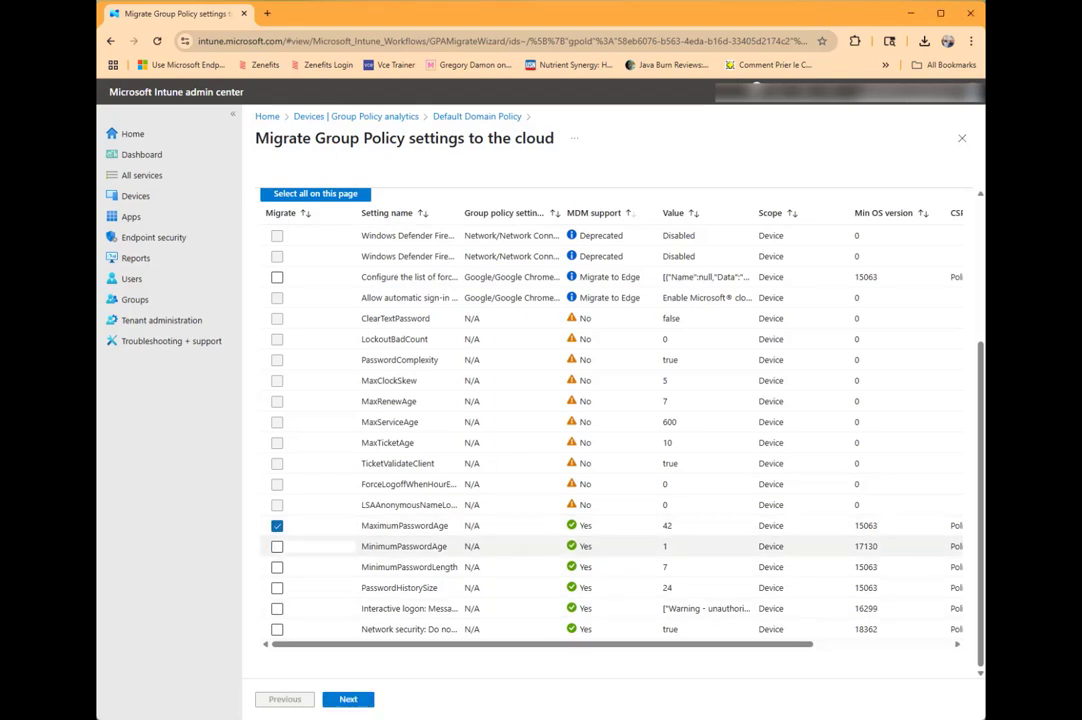
pyautogui.click(277, 546)
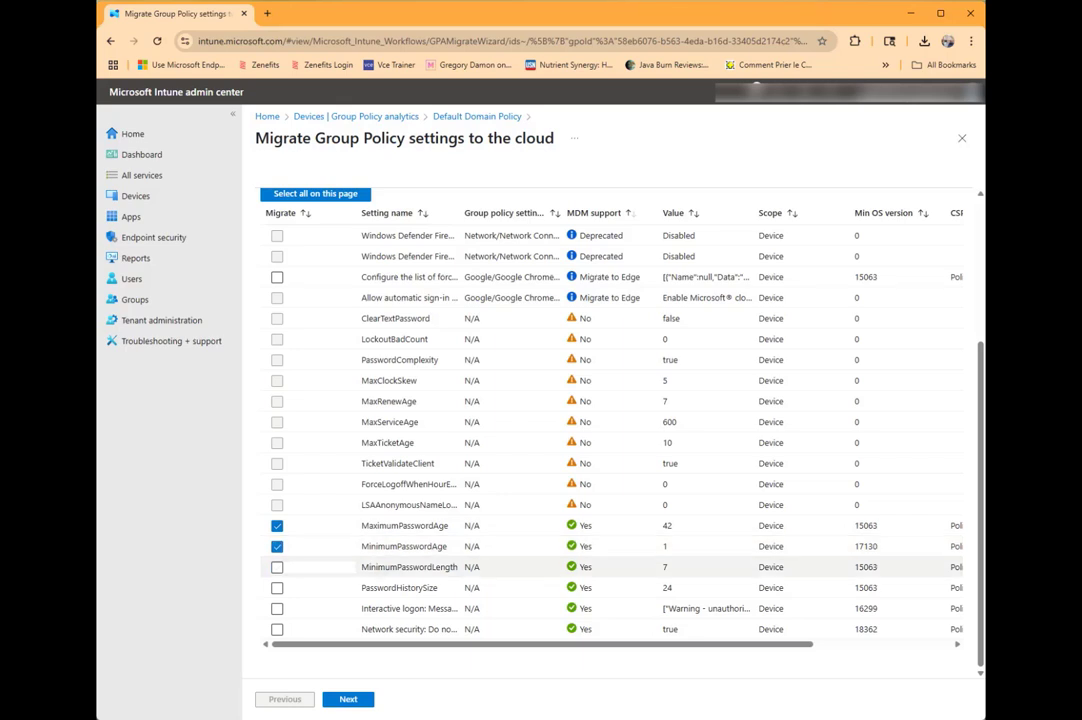
pyautogui.click(277, 567)
pyautogui.click(277, 587)
pyautogui.click(277, 608)
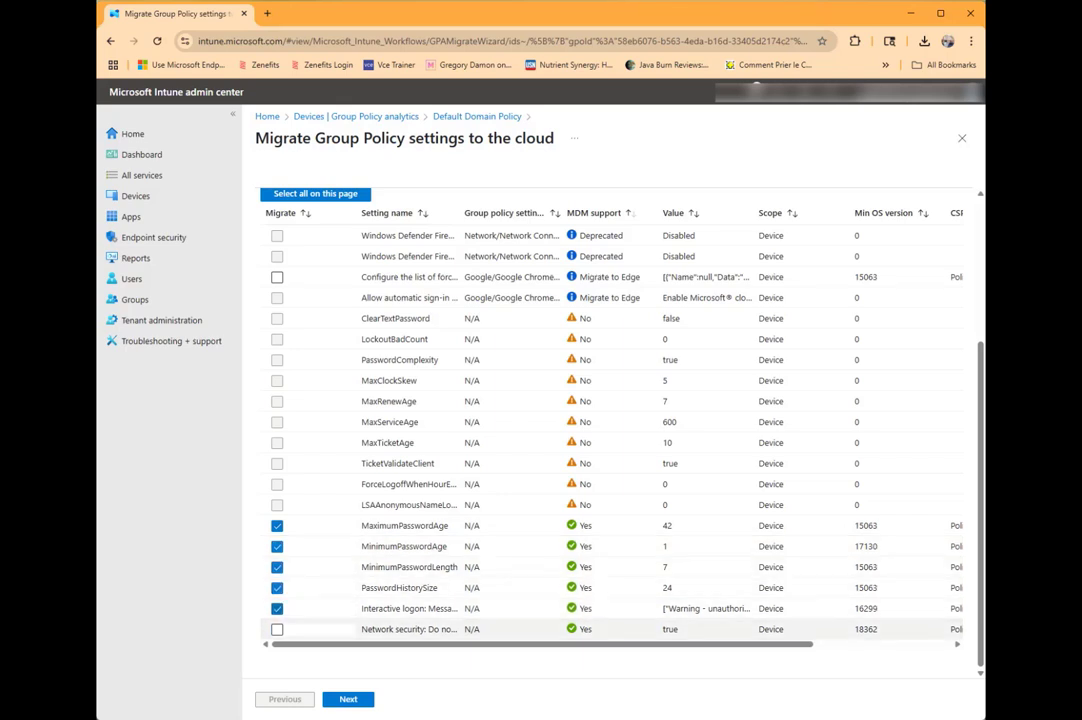
pyautogui.click(277, 629)
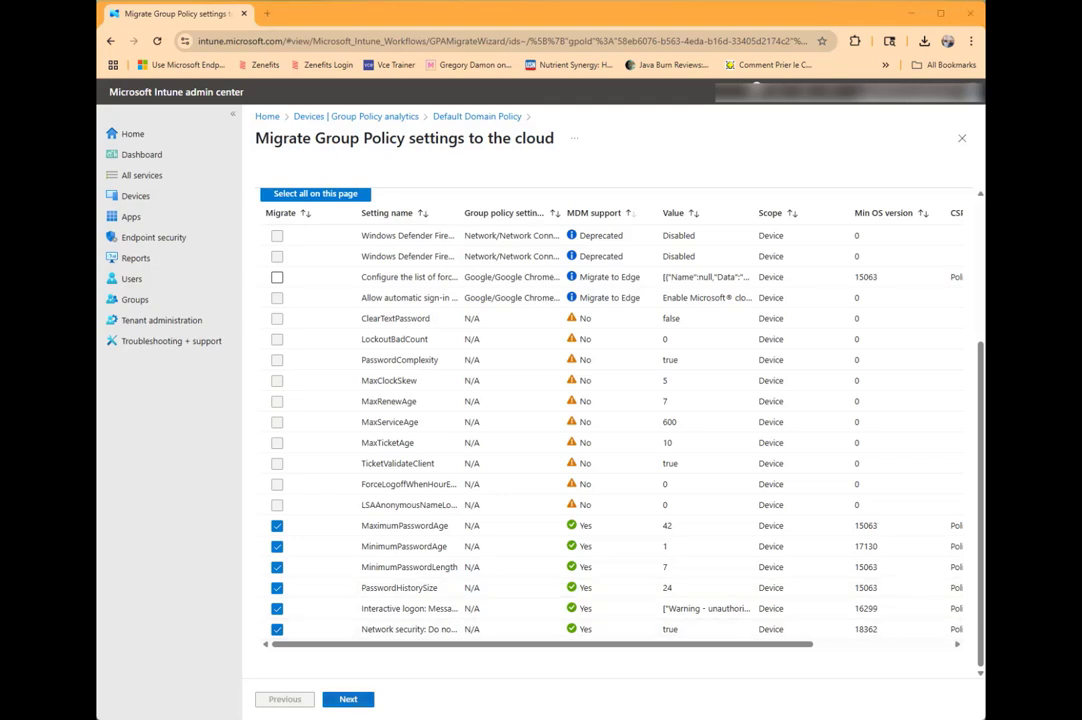
# Step: Accept the selected settings' configuration values and name the new profile Default Domain Policy, without a description
pyautogui.click(348, 699)
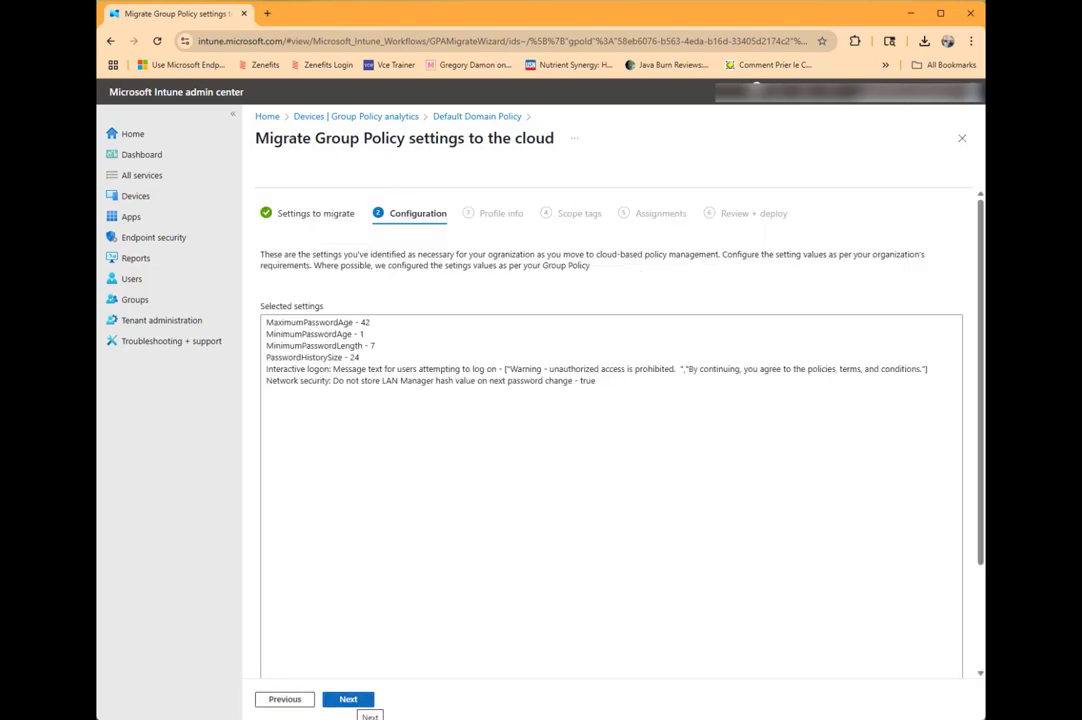
pyautogui.click(348, 699)
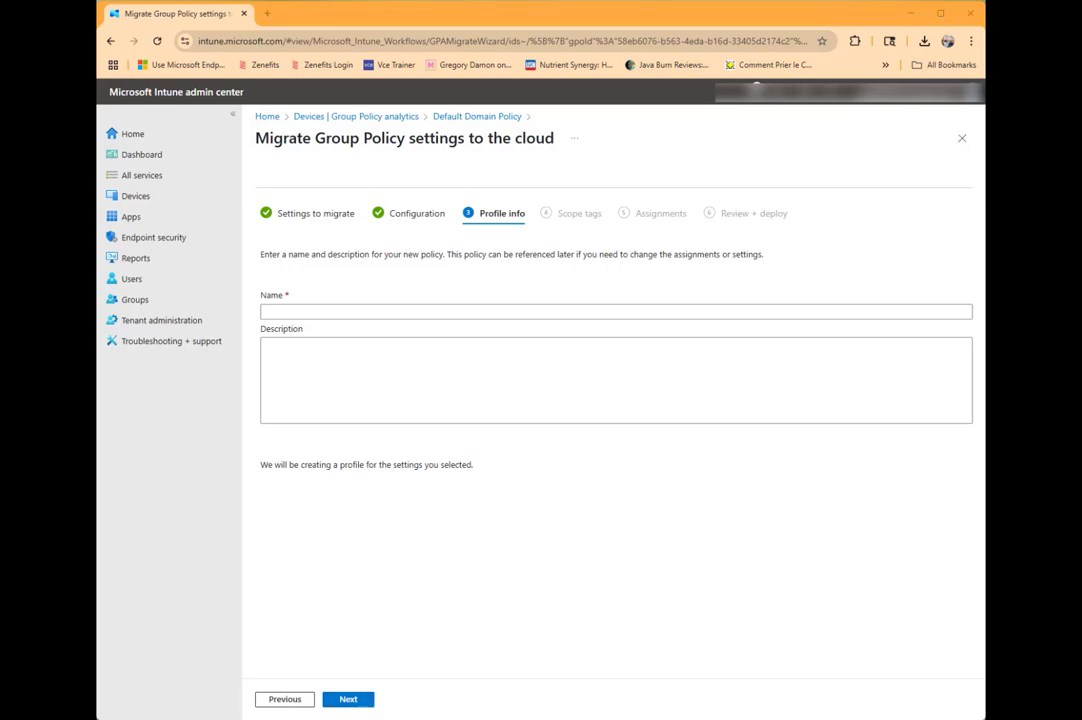
pyautogui.click(400, 312)
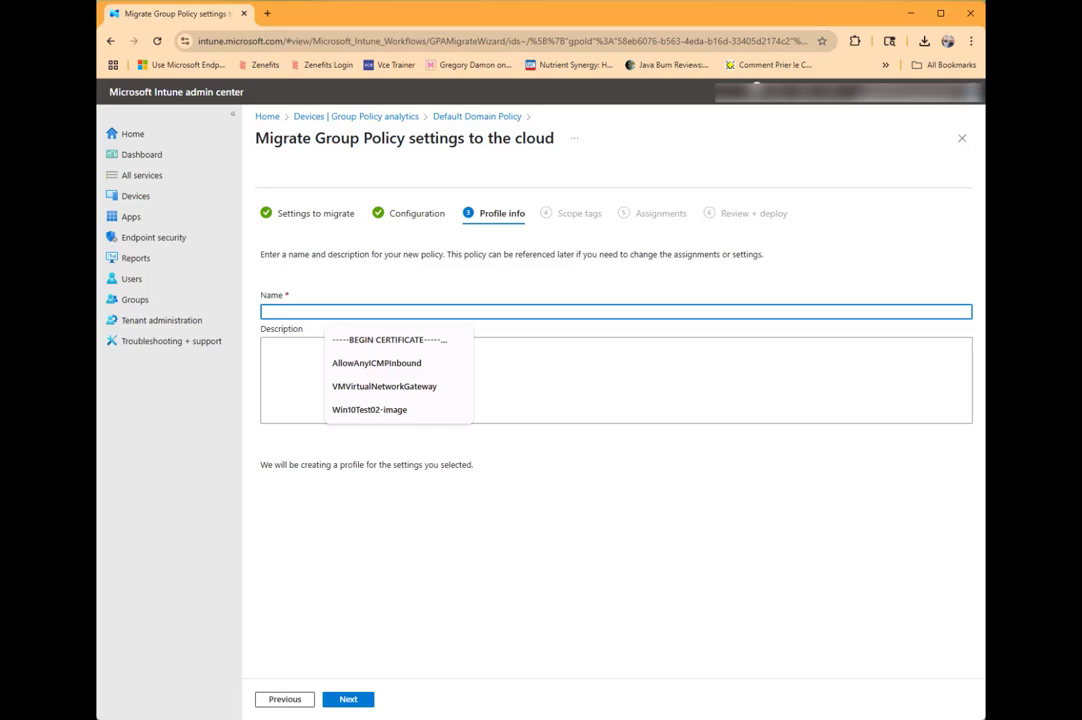
pyautogui.write('Default')
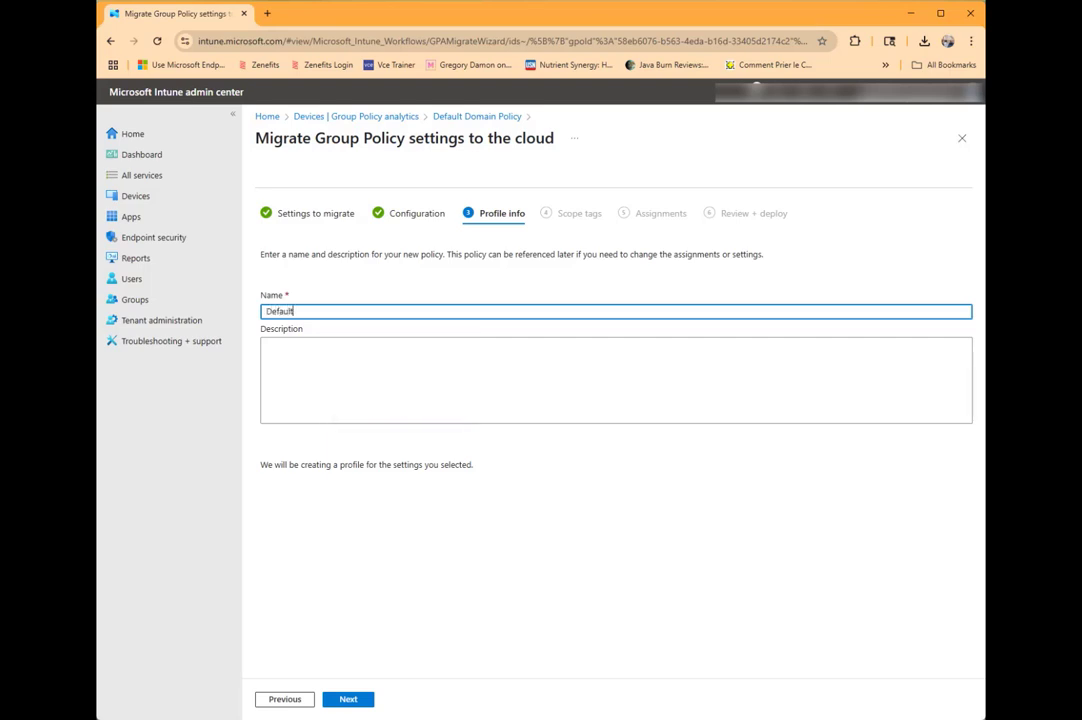
pyautogui.write(' Domain Policy')
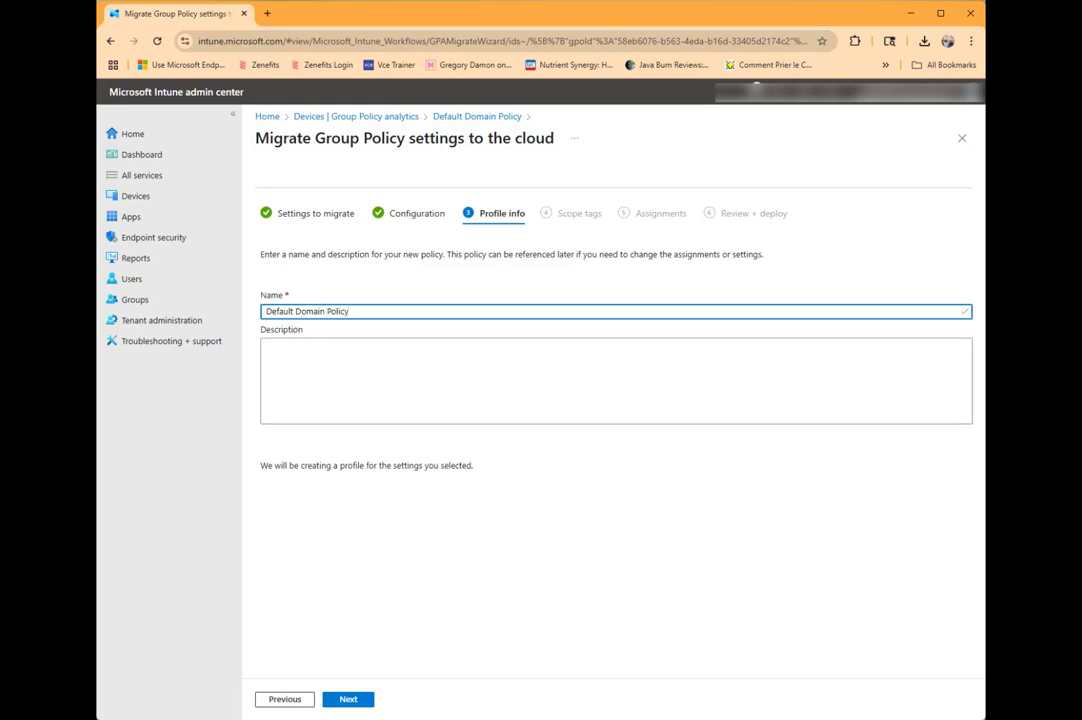
pyautogui.click(346, 699)
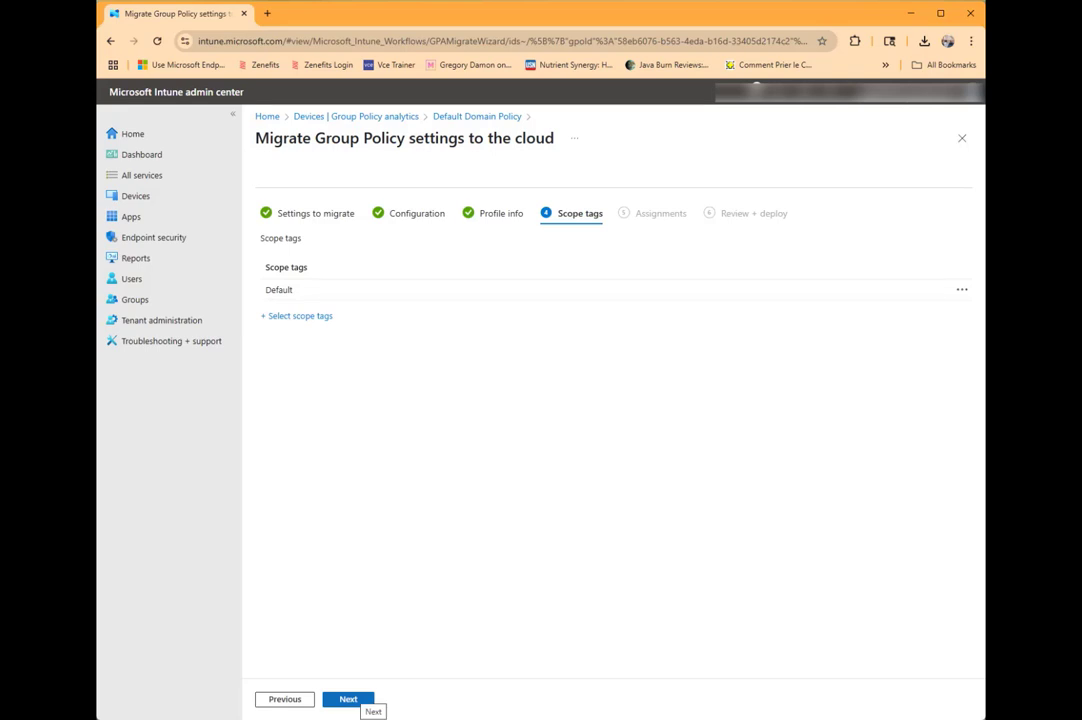
# Step: Keep the Default scope tag, leave the included and excluded groups empty, and deploy the migrated profile
pyautogui.click(346, 699)
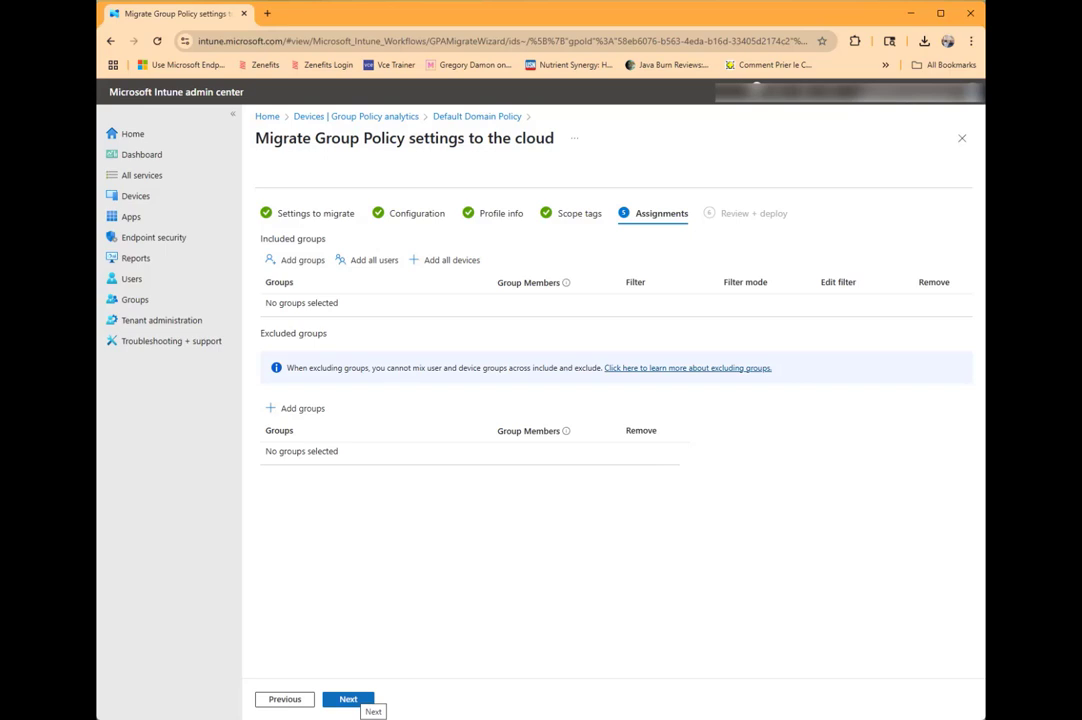
pyautogui.click(350, 699)
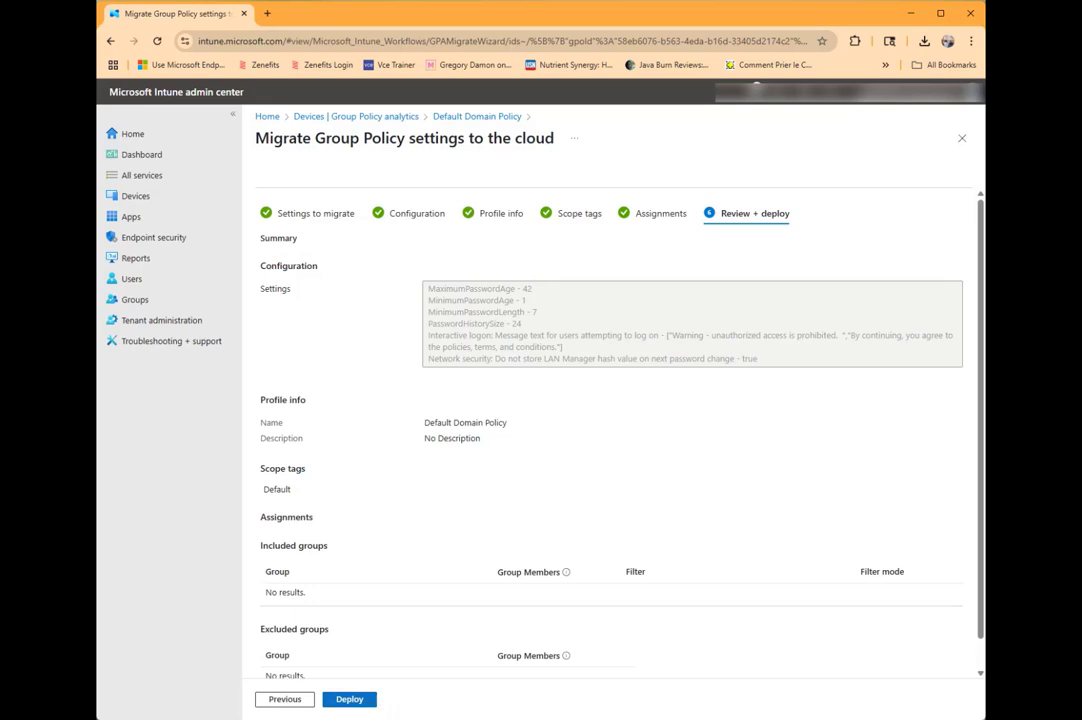
pyautogui.click(349, 699)
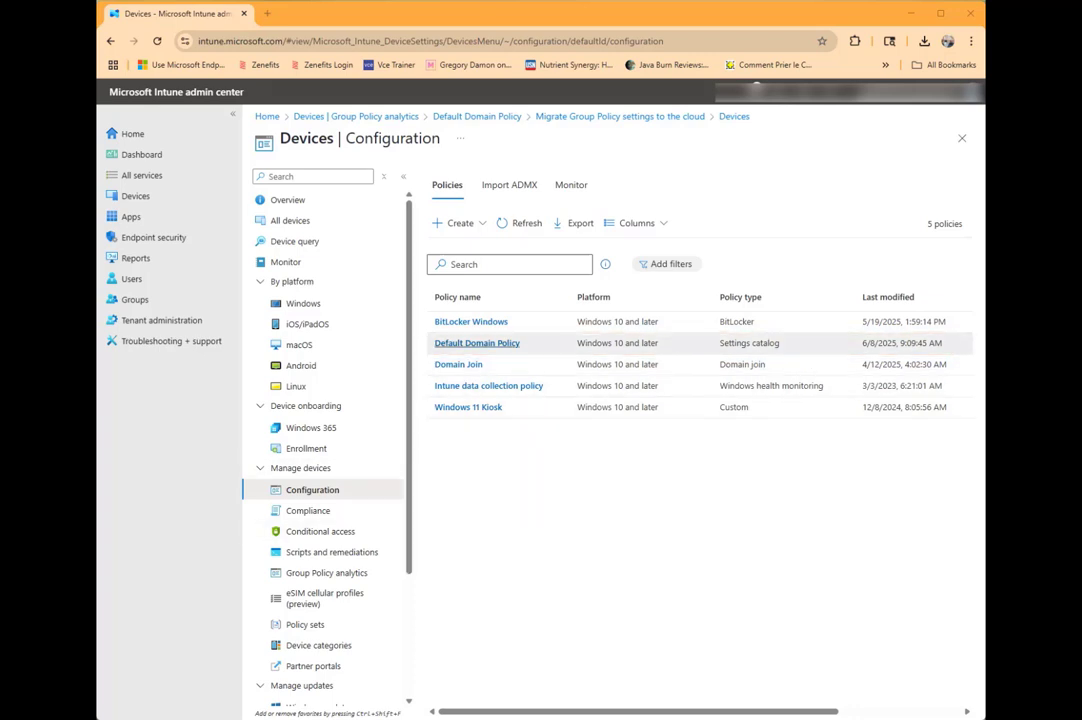
# Step: Open the deployed Default Domain Policy profile, review its Device Lock and Local Policies Security Options configuration settings, and leave without saving
pyautogui.click(477, 343)
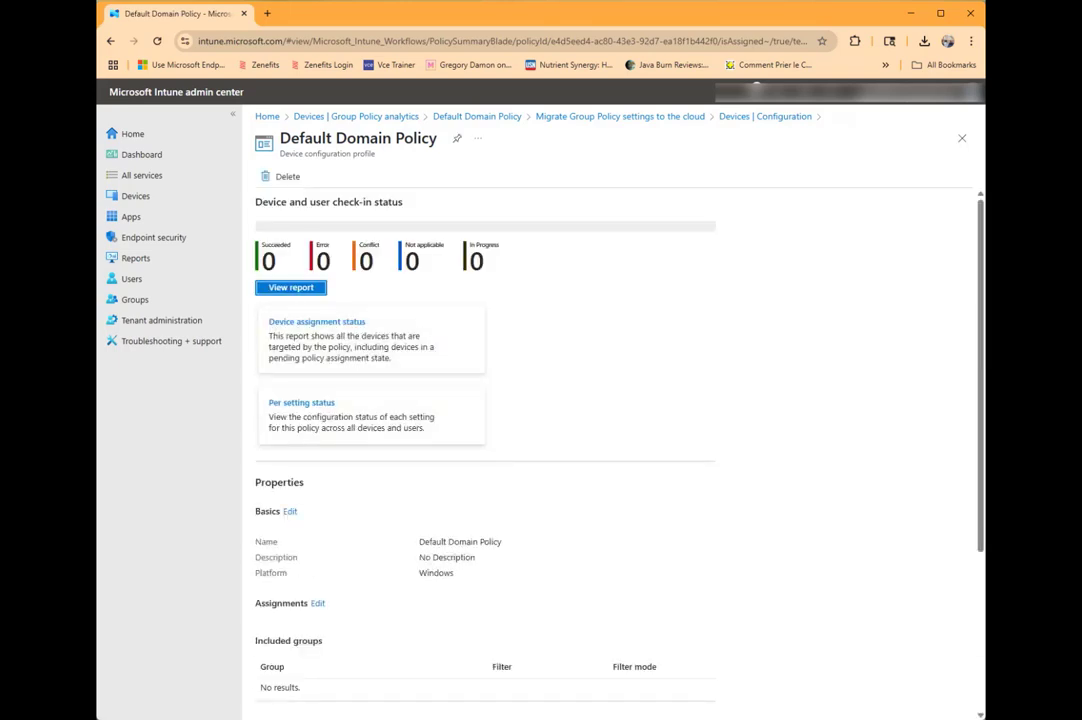
pyautogui.scroll(-3, 520, 400)
pyautogui.scroll(-1, 520, 400)
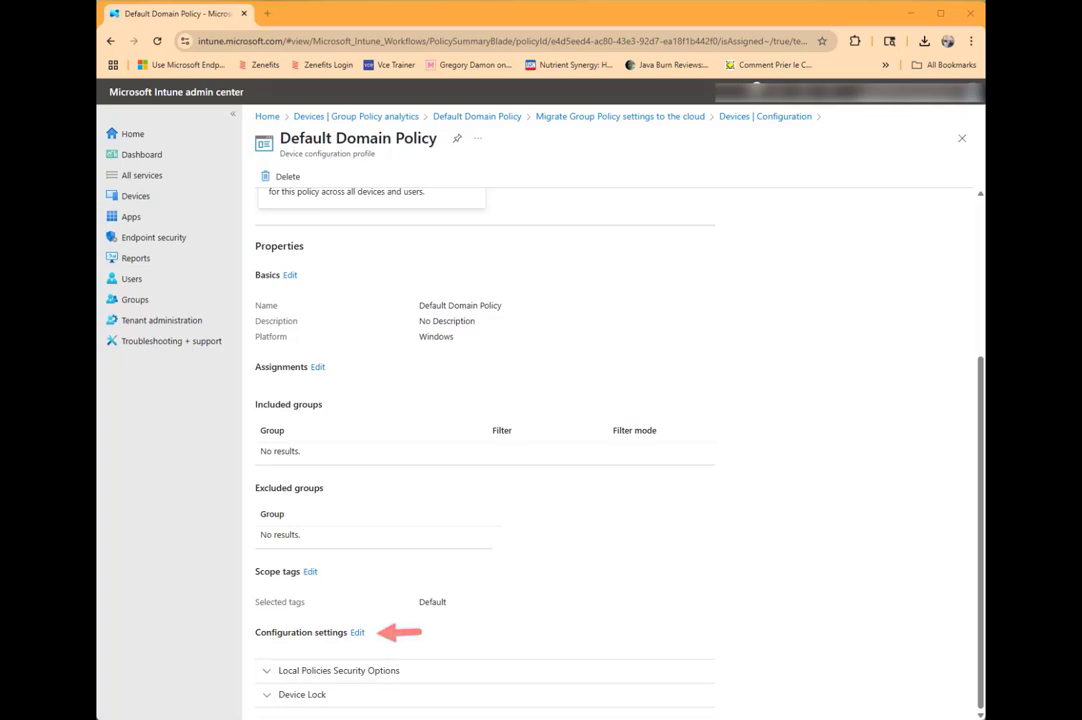
pyautogui.click(357, 632)
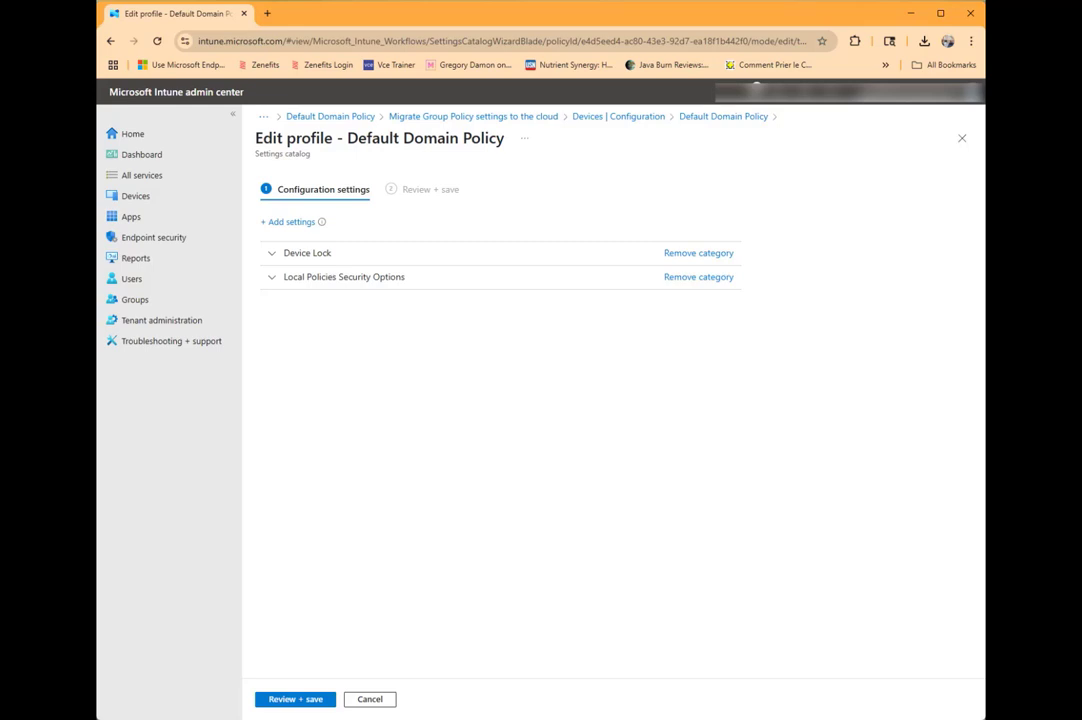
pyautogui.click(272, 253)
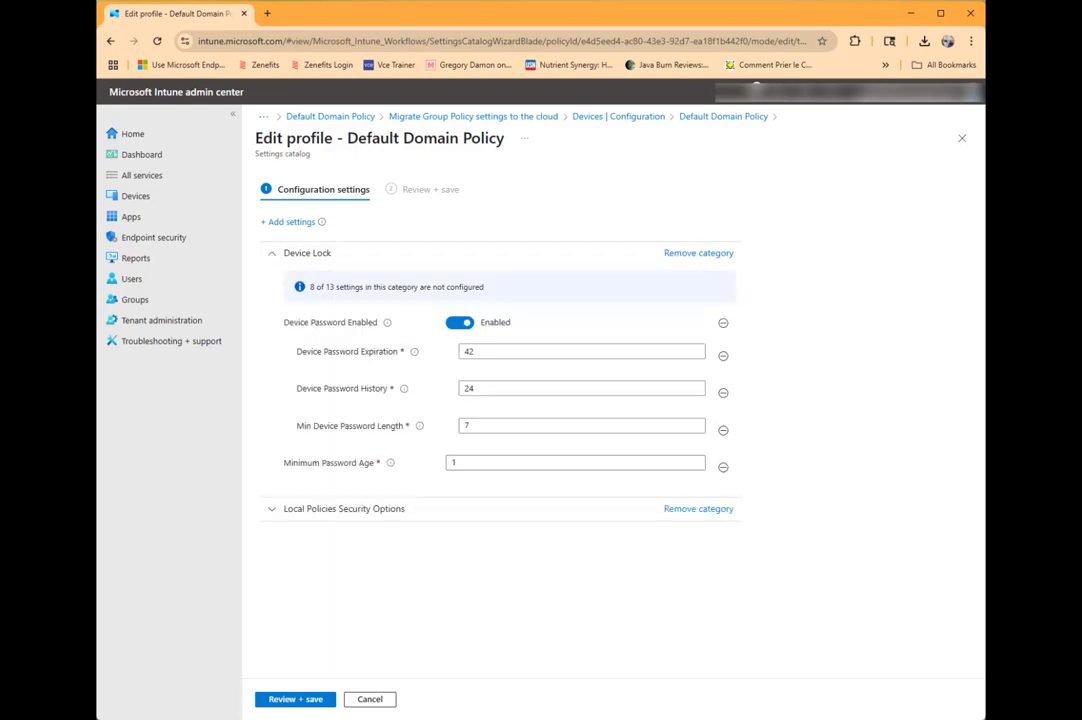
pyautogui.click(272, 509)
pyautogui.scroll(-3, 500, 470)
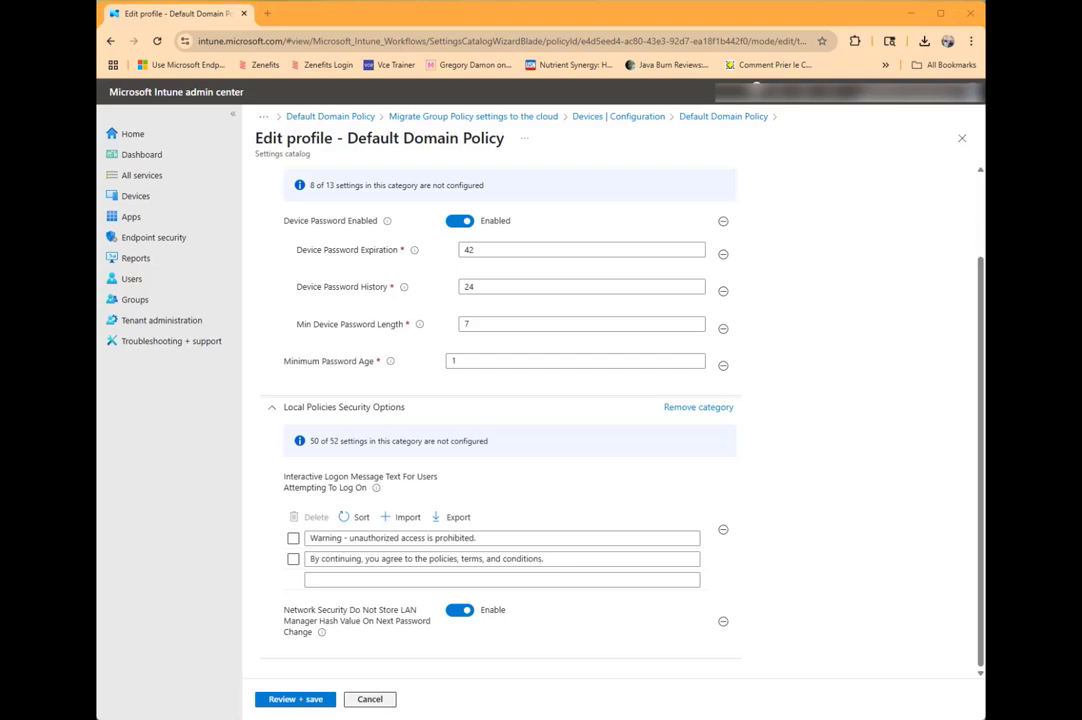
pyautogui.click(370, 699)
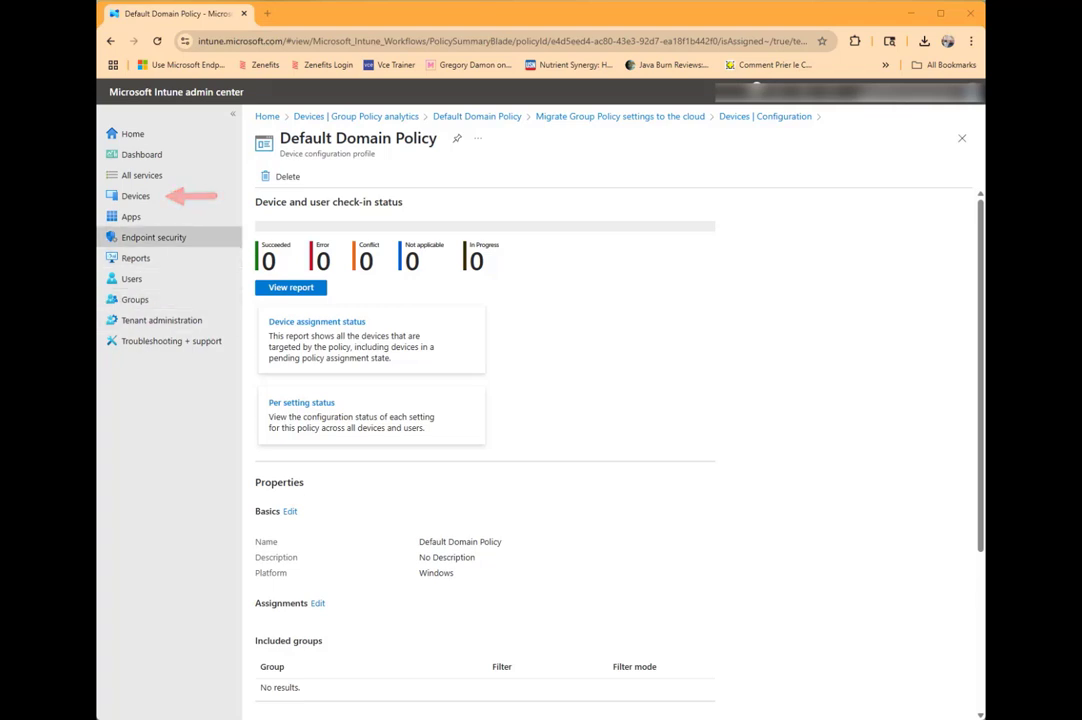
# Step: Return to Group Policy analytics under Devices and open the Account Policy's MDM support details
pyautogui.click(135, 196)
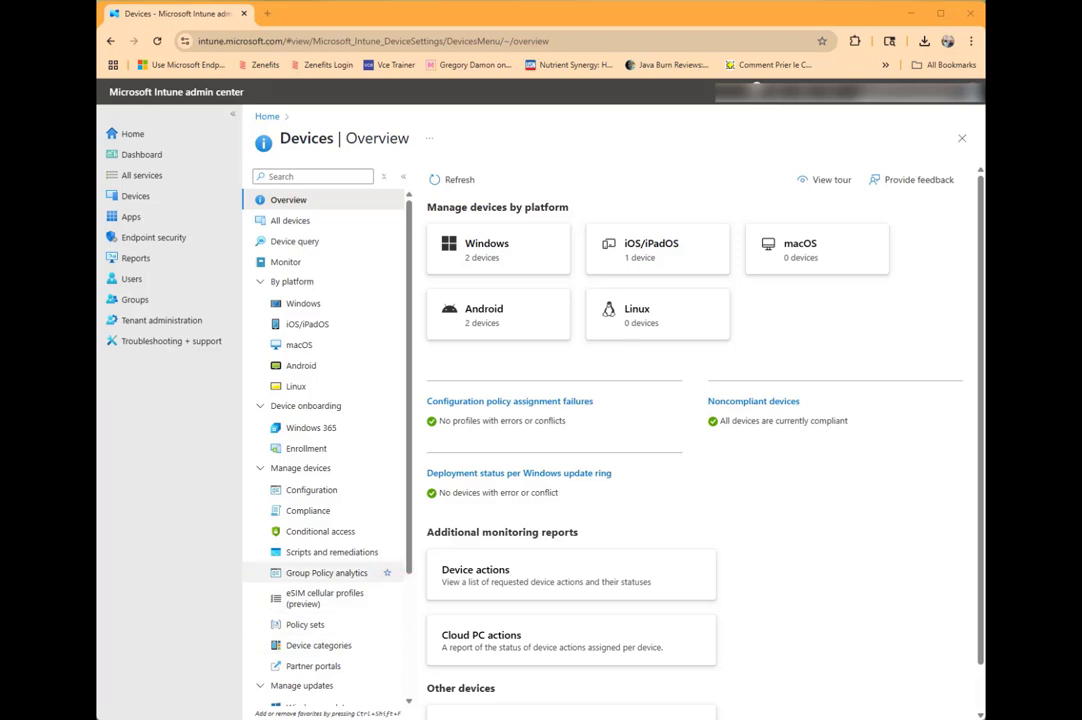
pyautogui.click(327, 572)
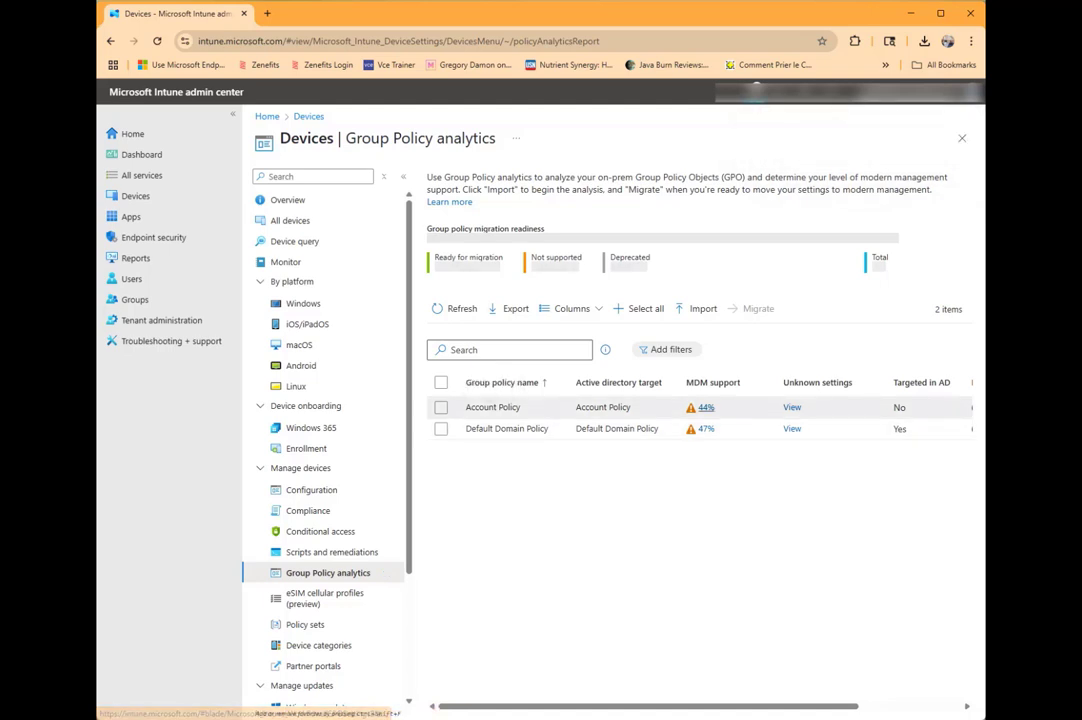
pyautogui.click(492, 407)
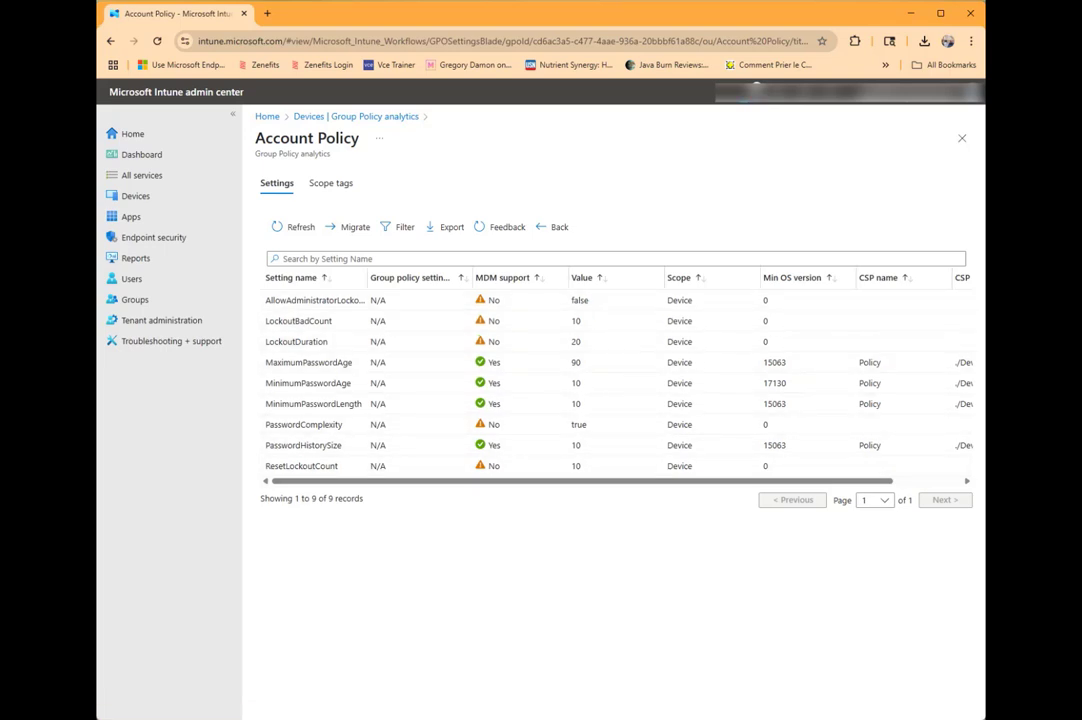
# Step: Sort the Account Policy's settings by MDM support with supported ones first, and return to the Group Policy analytics overview
pyautogui.click(508, 278)
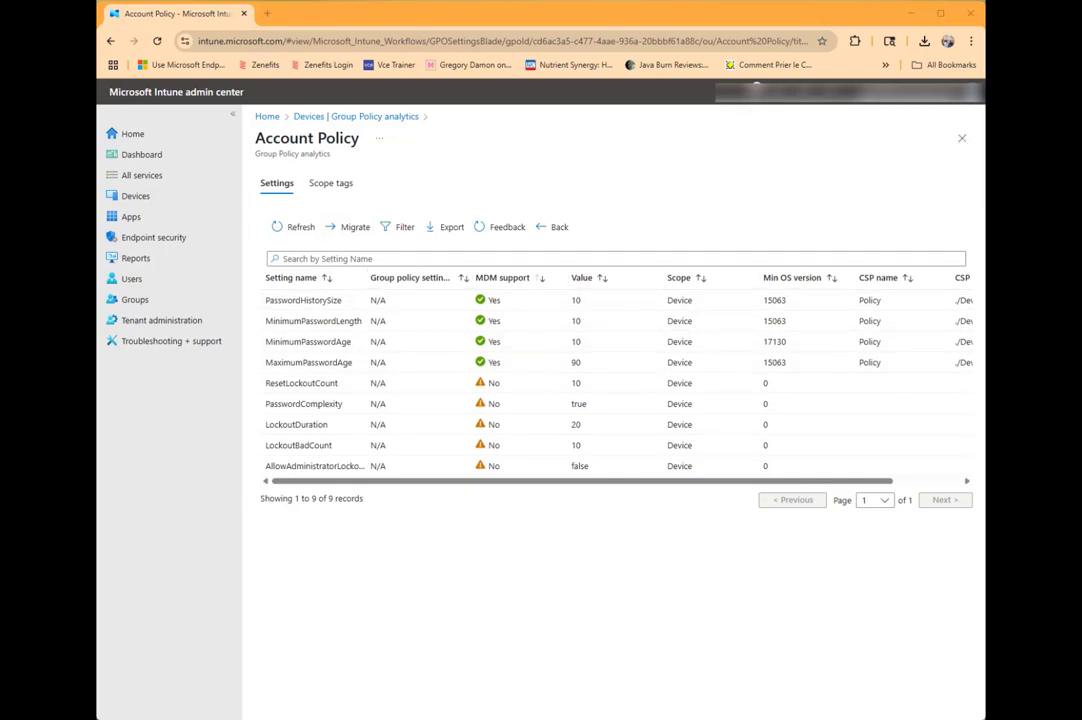
pyautogui.click(355, 117)
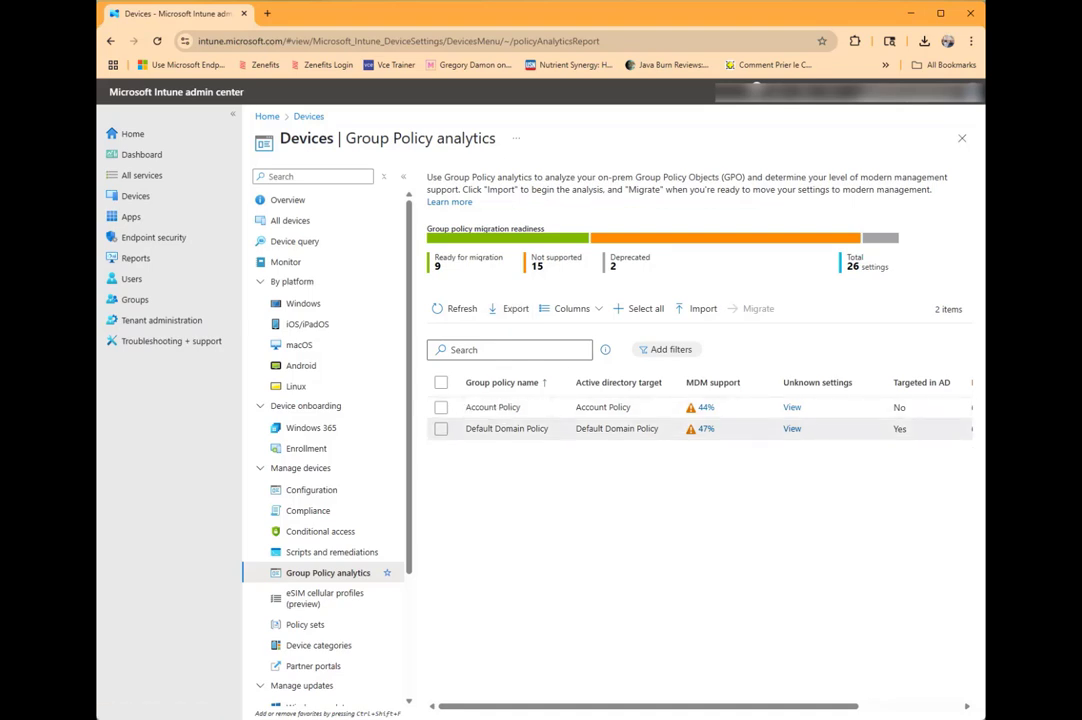
# Step: Open the Default Domain Policy's analyzed settings, widen the Value column, and review the values, minimum OS versions and CSP details
pyautogui.click(506, 428)
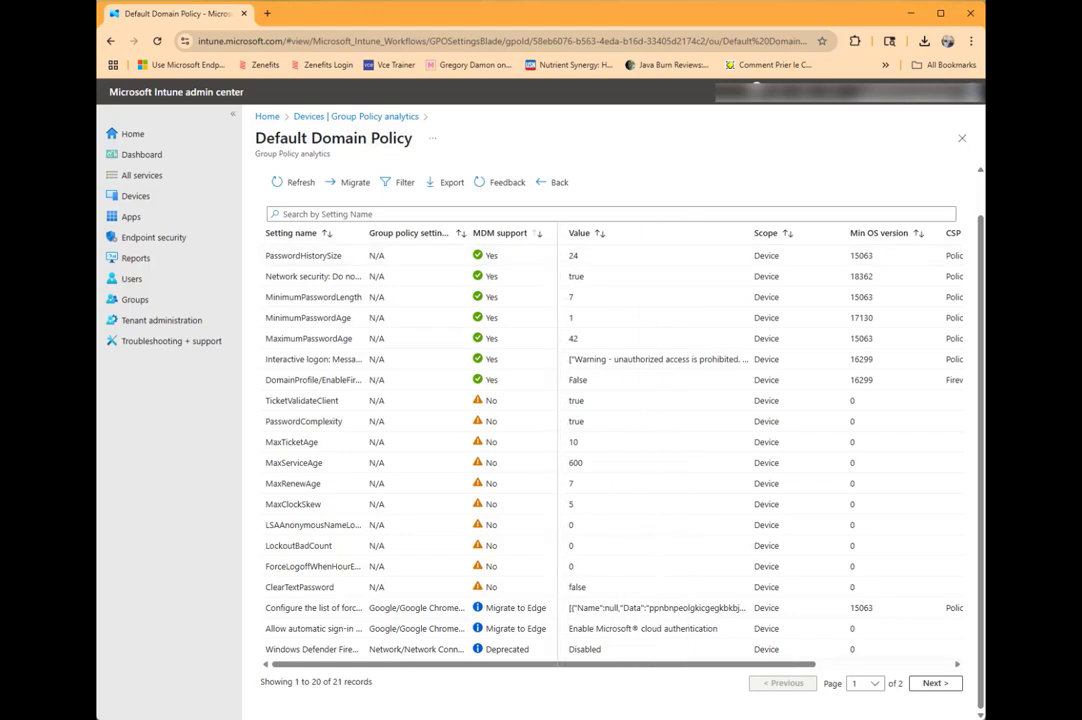
pyautogui.moveTo(565, 233); pyautogui.dragTo(557, 234)
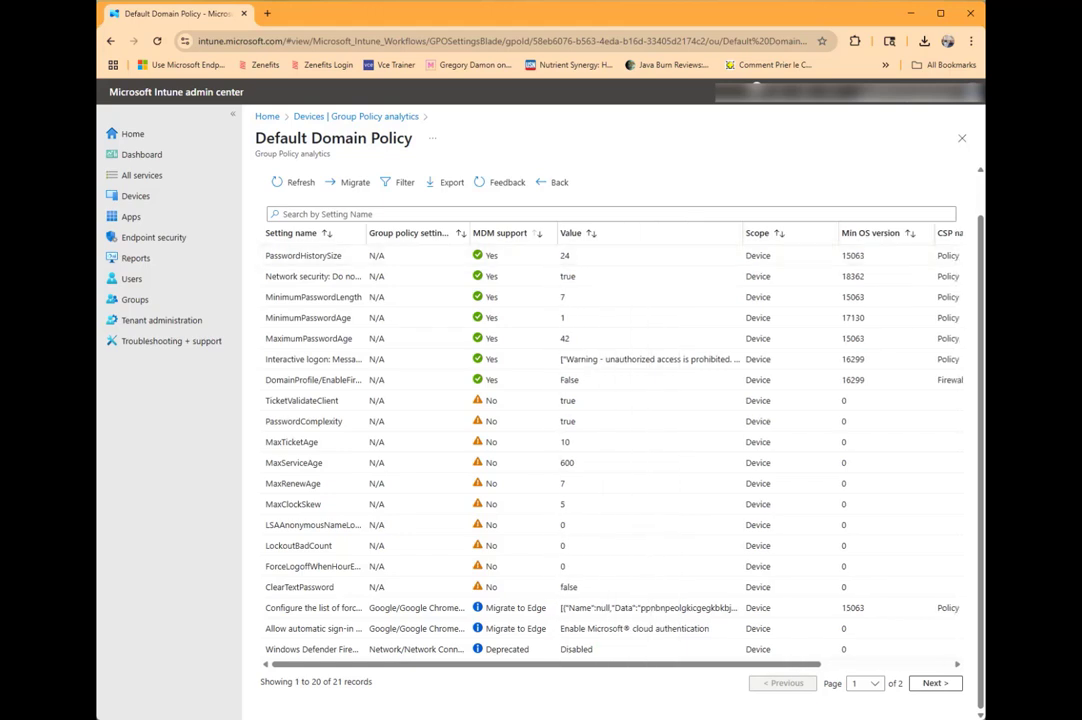
pyautogui.moveTo(741, 233); pyautogui.dragTo(812, 233)
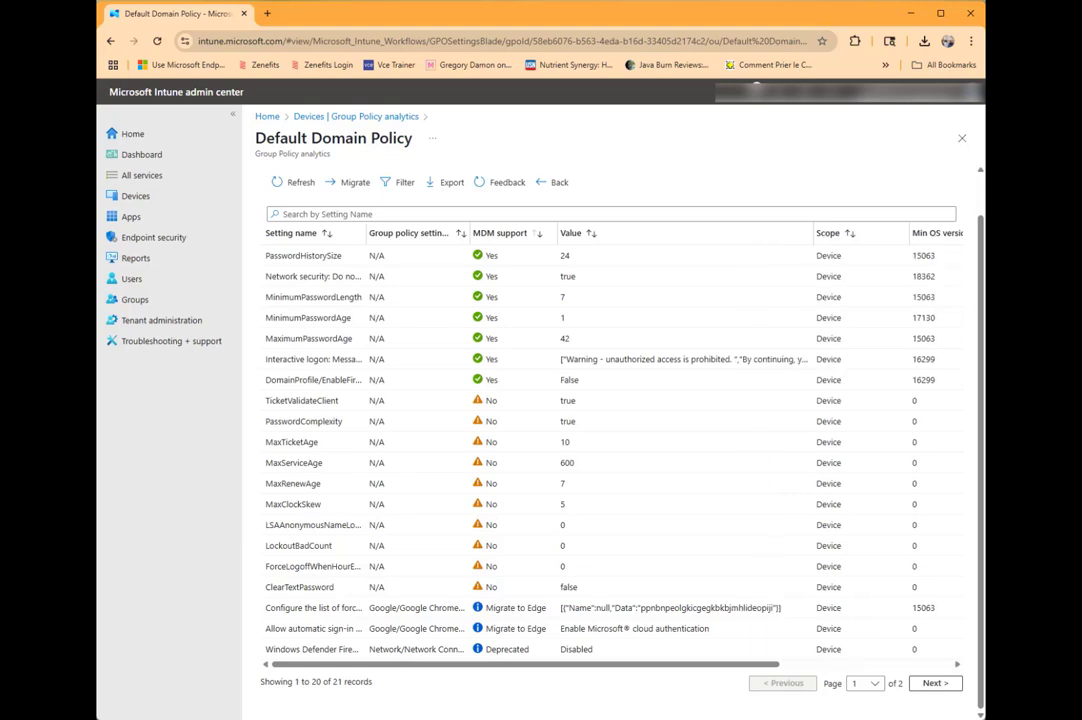
pyautogui.hscroll(5, 520, 520)
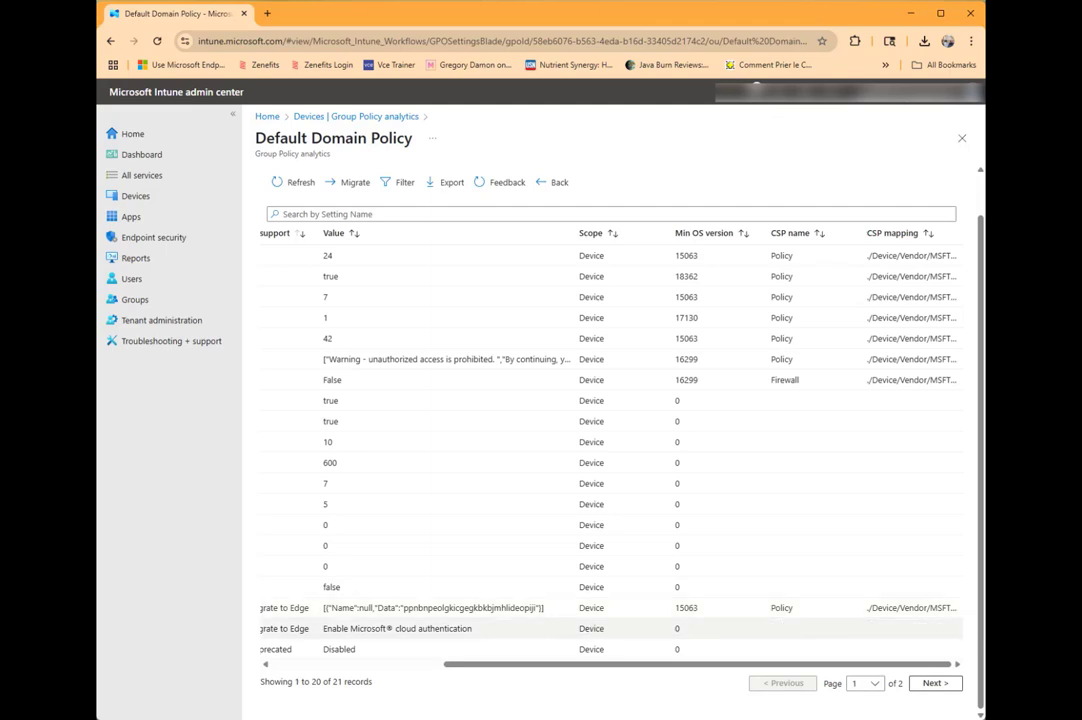
pyautogui.hscroll(-5, 610, 450)
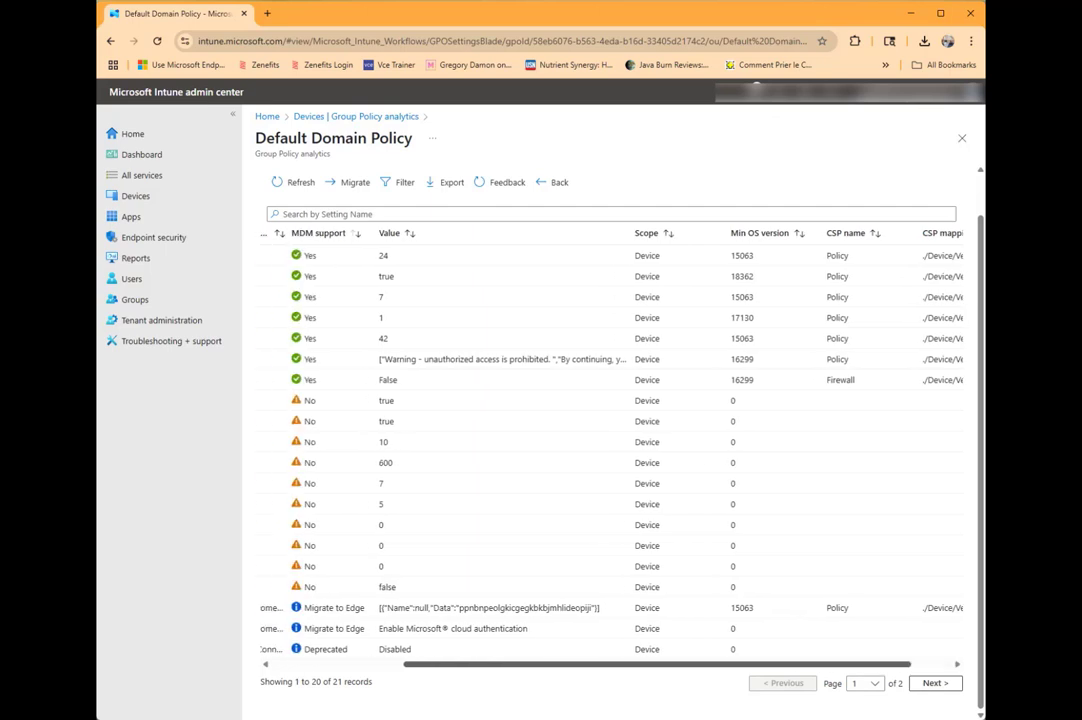